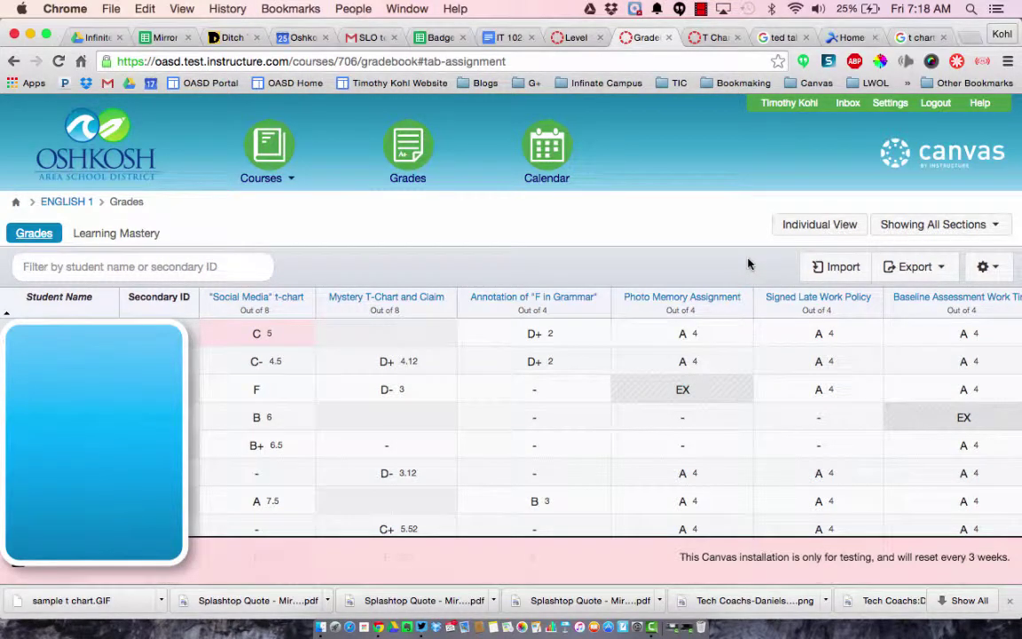
- Look through the ENGLISH 1 gradebook's assignment scores and the assignment group totals
scroll(750, 466, "right", 3)
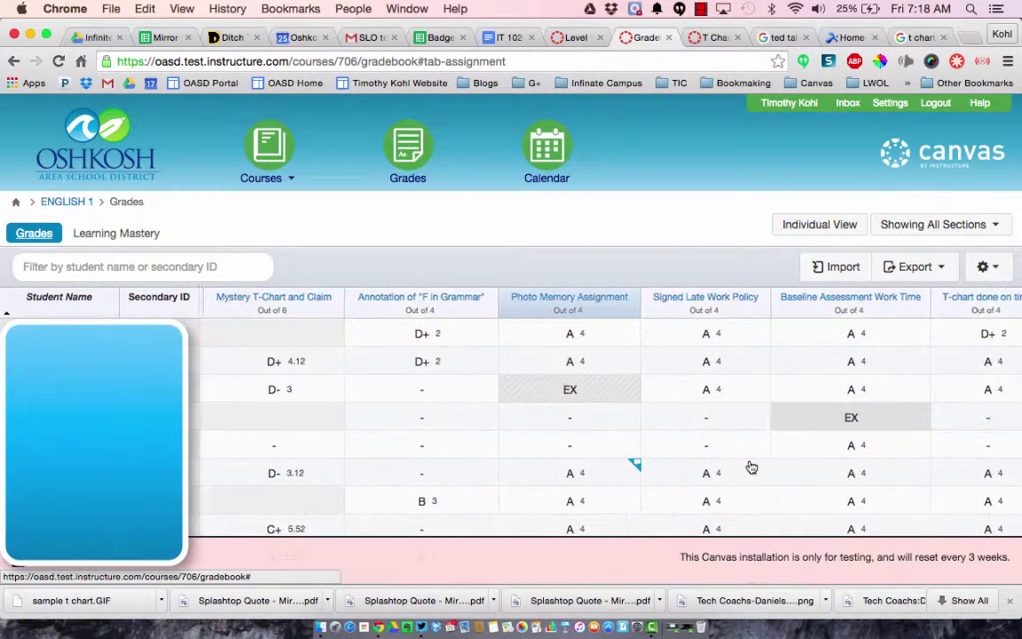
scroll(750, 466, "right", 8)
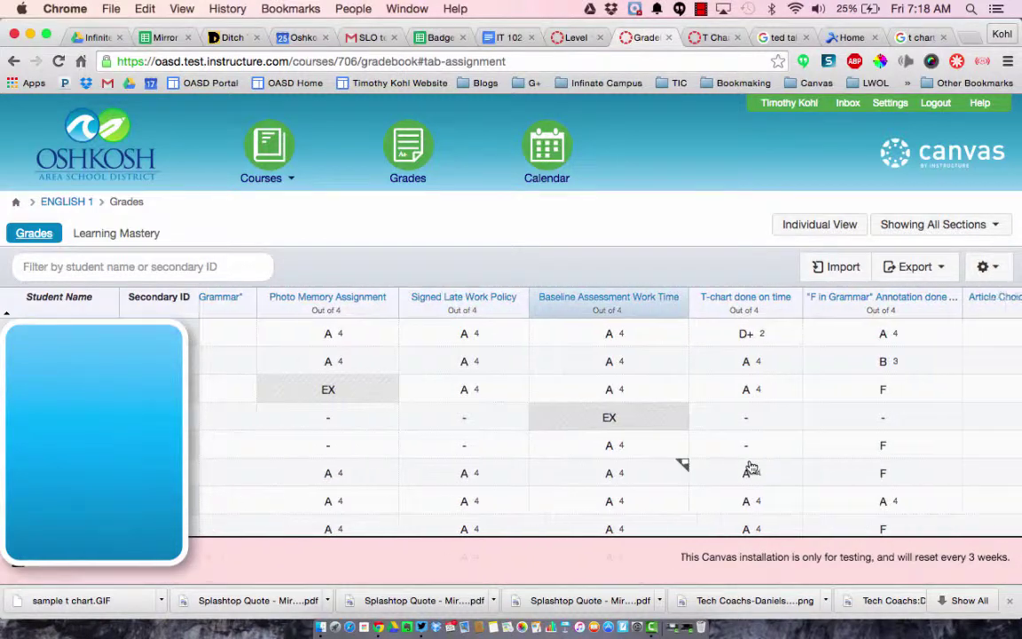
scroll(753, 468, "right", 8)
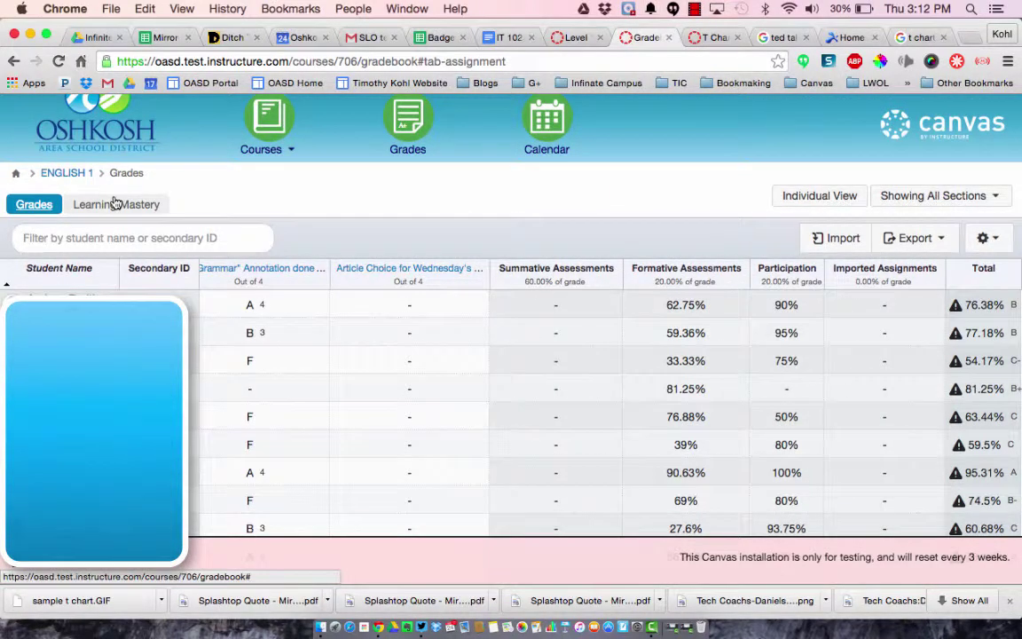
- View the Learning Mastery gradebook and look through the students' scores for each learning outcome
left_click(115, 203)
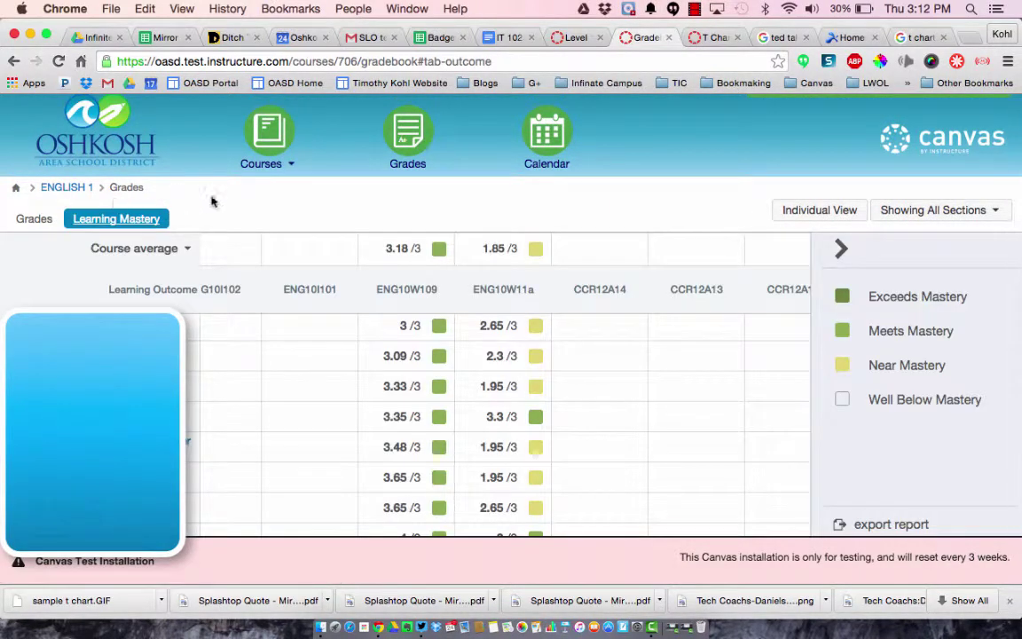
scroll(303, 458, "right", 10)
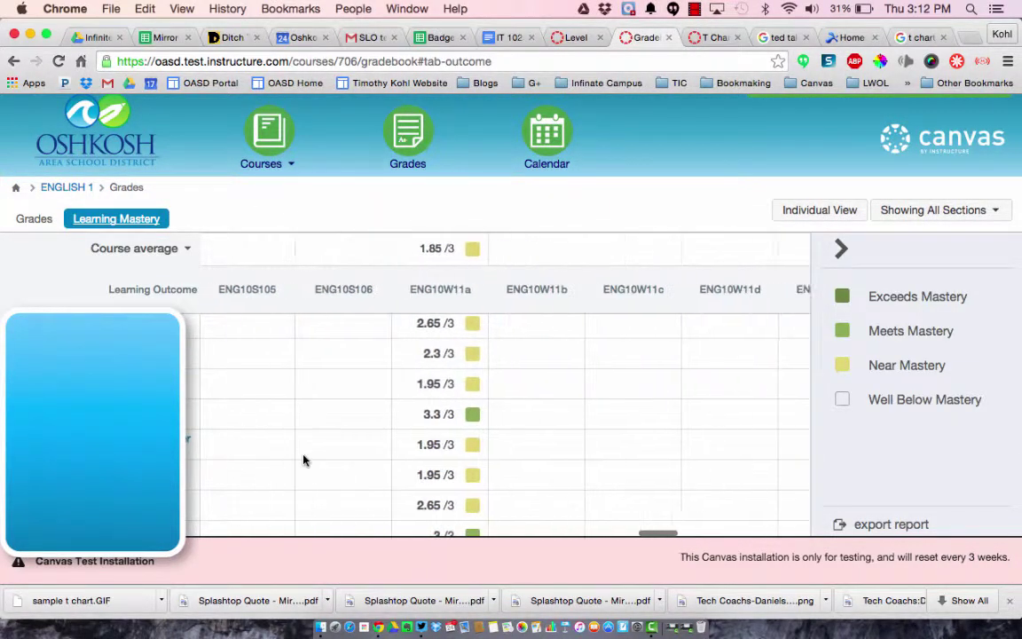
mouse_move(423, 286)
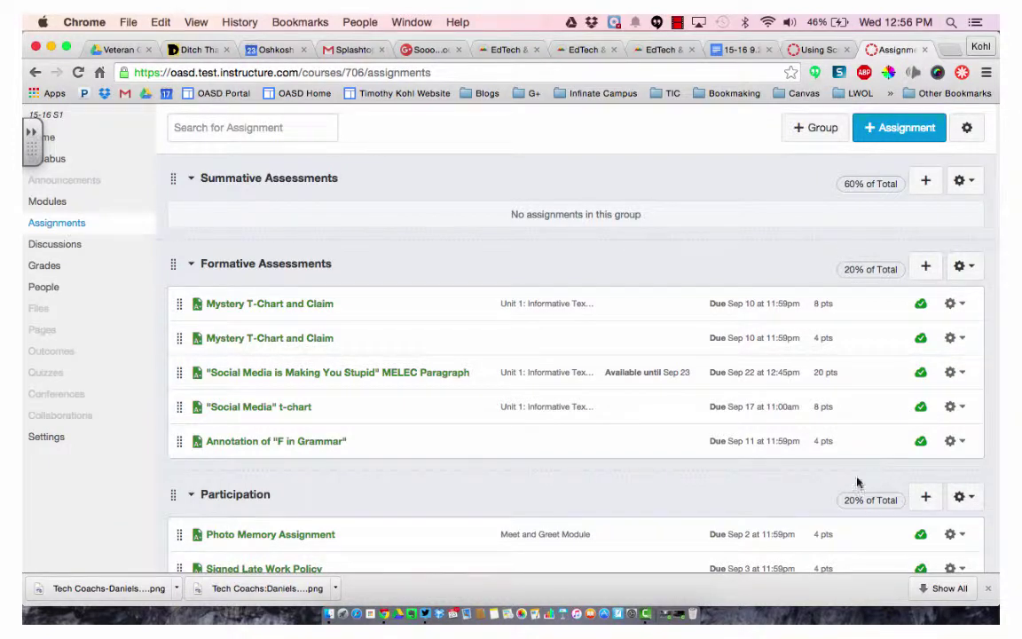
- Save group-based final grade weighting with Summative Assessments 60%, Formative Assessments 20%, Participation 20% and Imported Assignments 0%
left_click(967, 128)
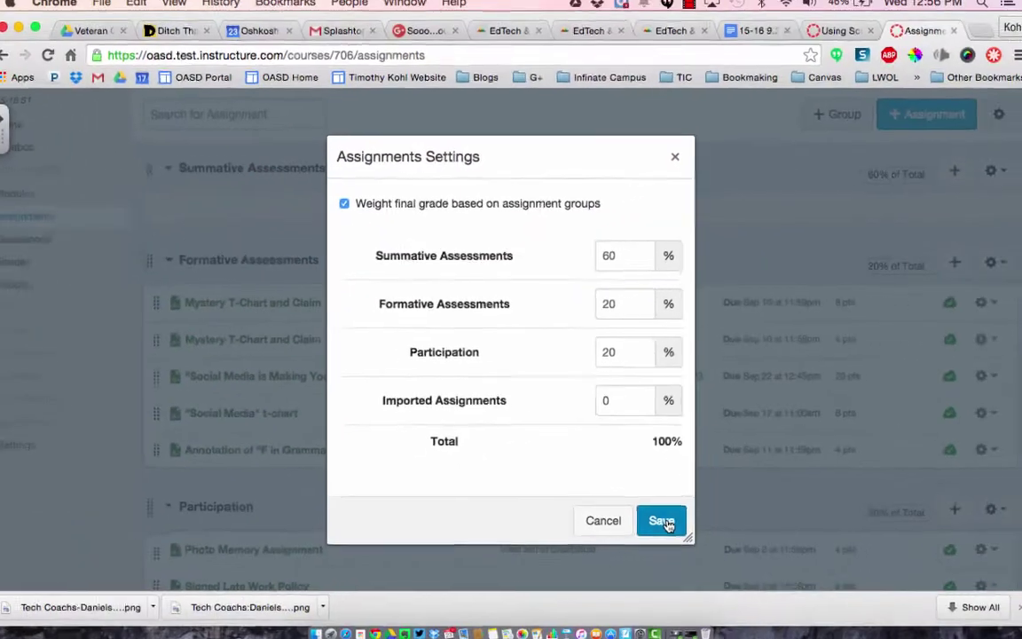
left_click(761, 632)
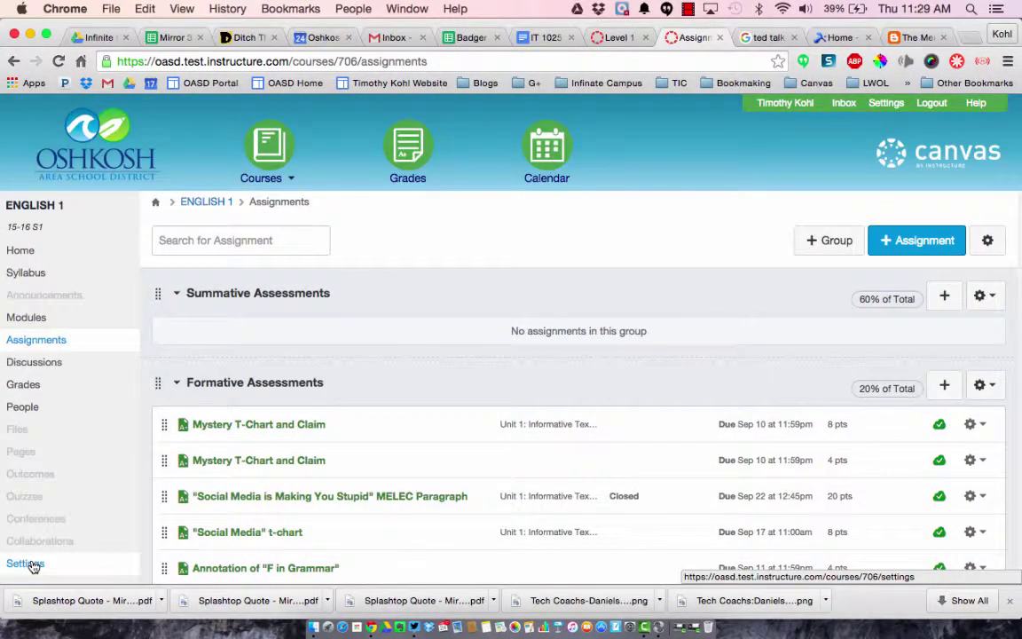
- Enable the course grading scheme in the ENGLISH 1 course settings
left_click(33, 567)
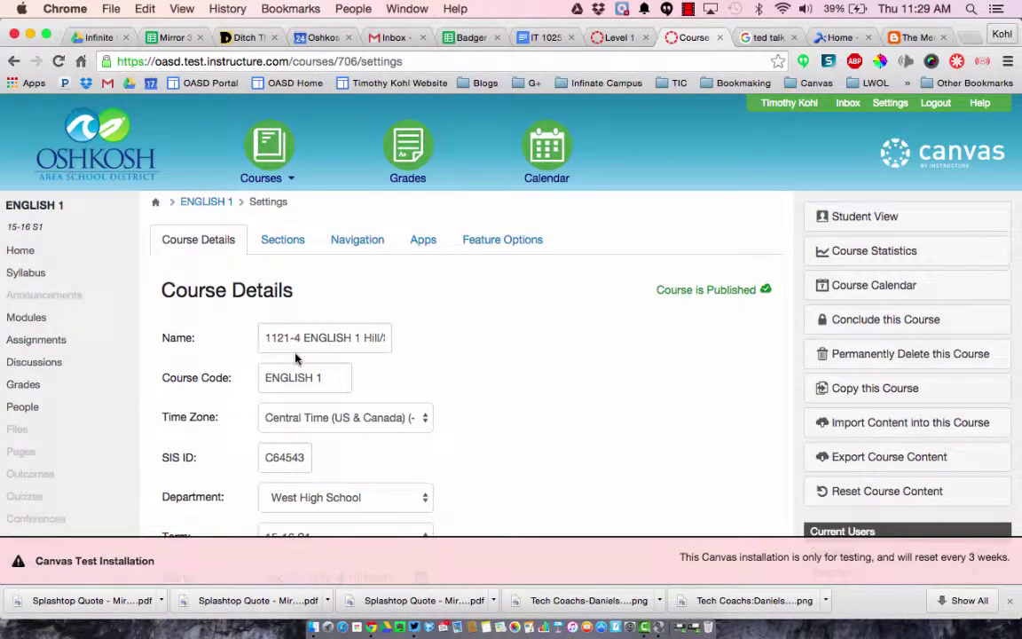
scroll(297, 357, "down", 5)
scroll(297, 358, "down", 5)
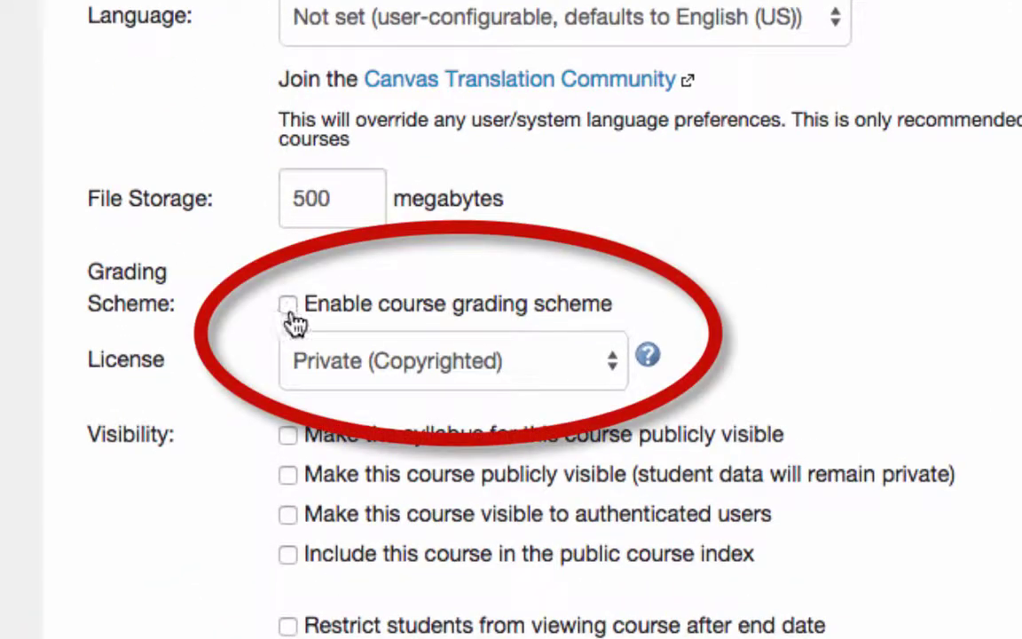
left_click(289, 307)
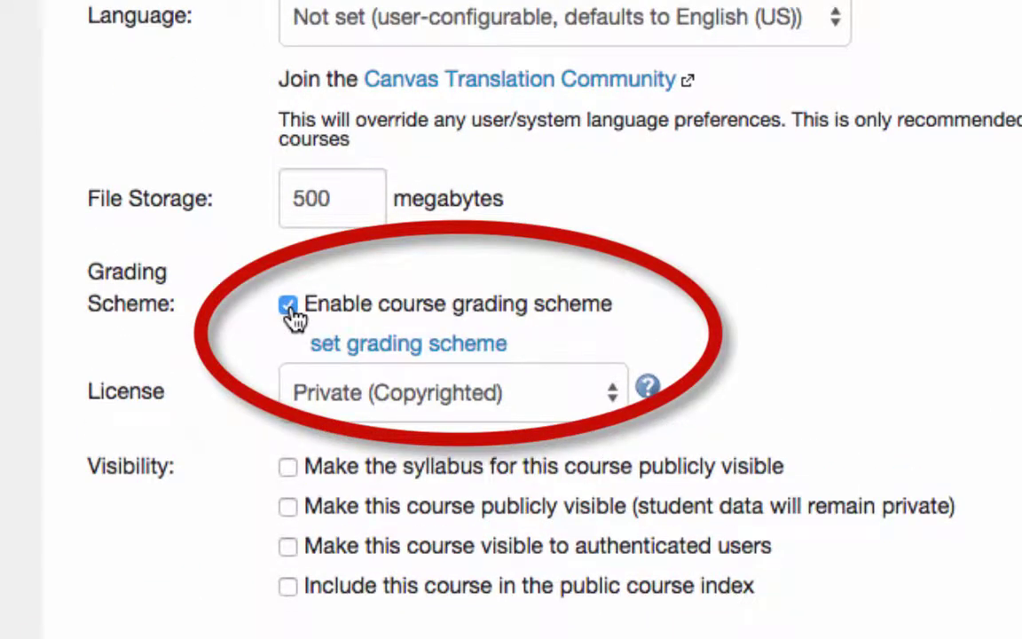
- Replace the course's default grading scheme with the Proficiency Grading Scheme
left_click(430, 346)
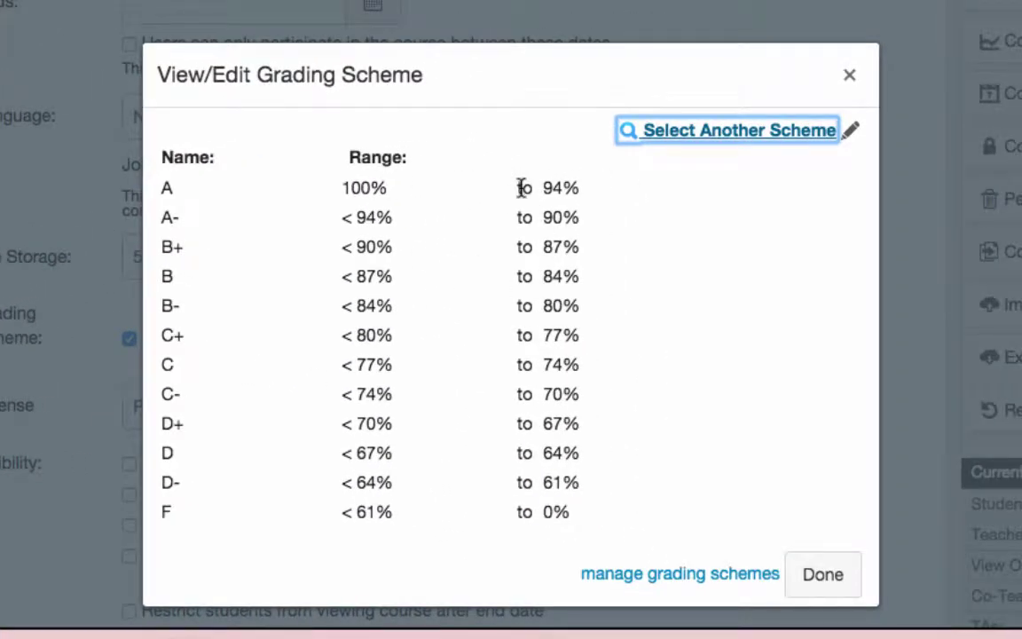
left_click(714, 132)
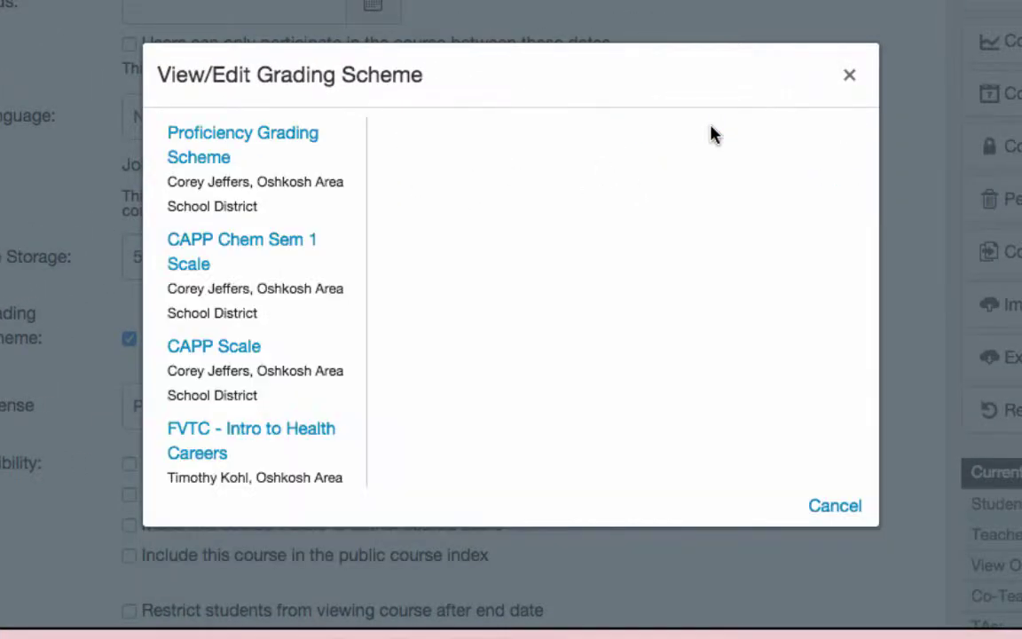
left_click(253, 141)
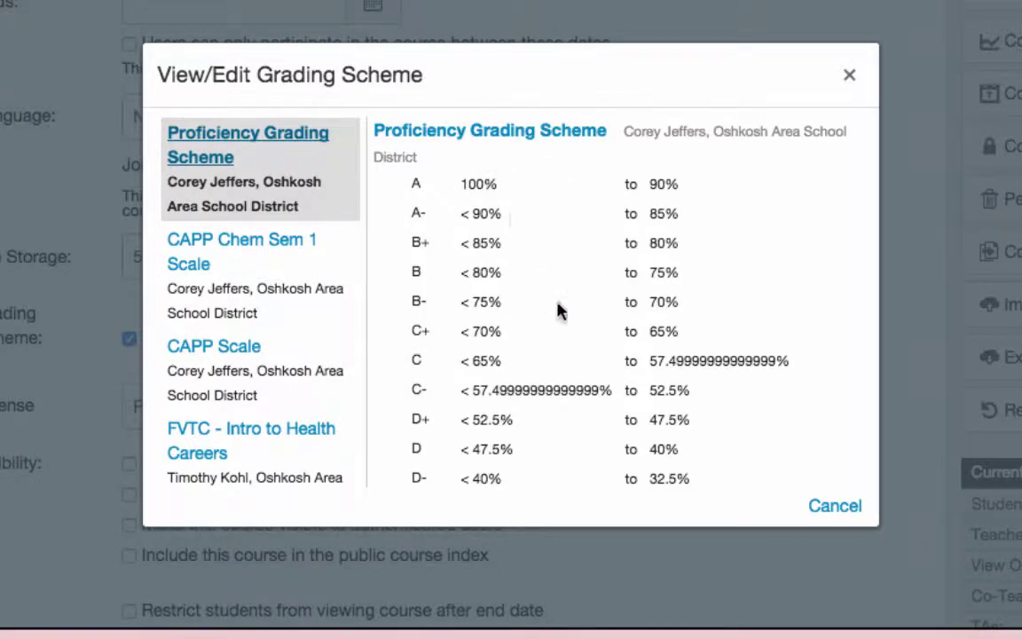
scroll(558, 311, "down", 3)
left_click(523, 299)
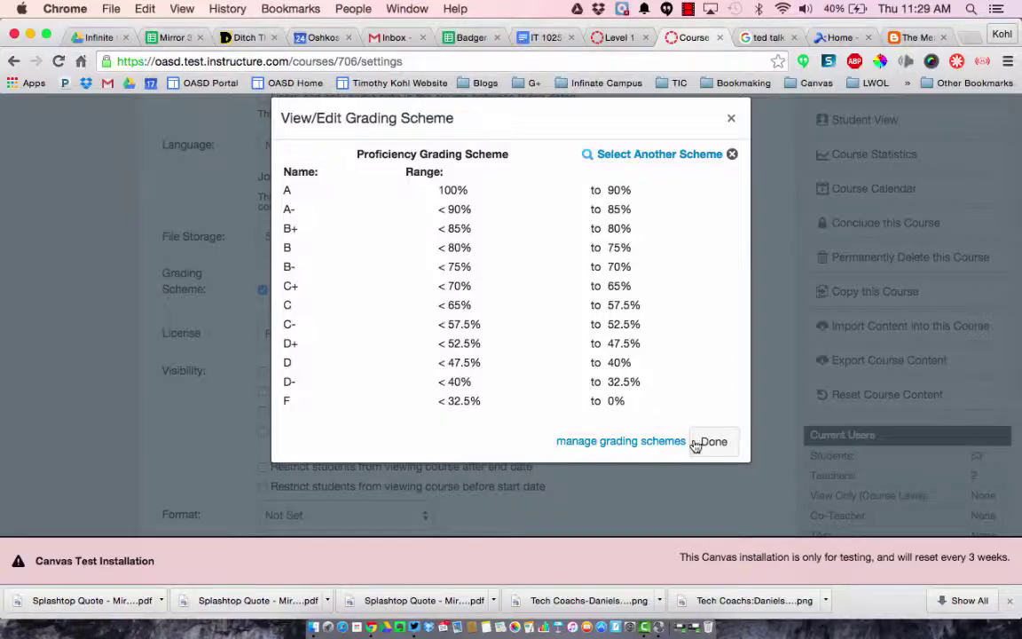
left_click(695, 444)
scroll(621, 389, "down", 5)
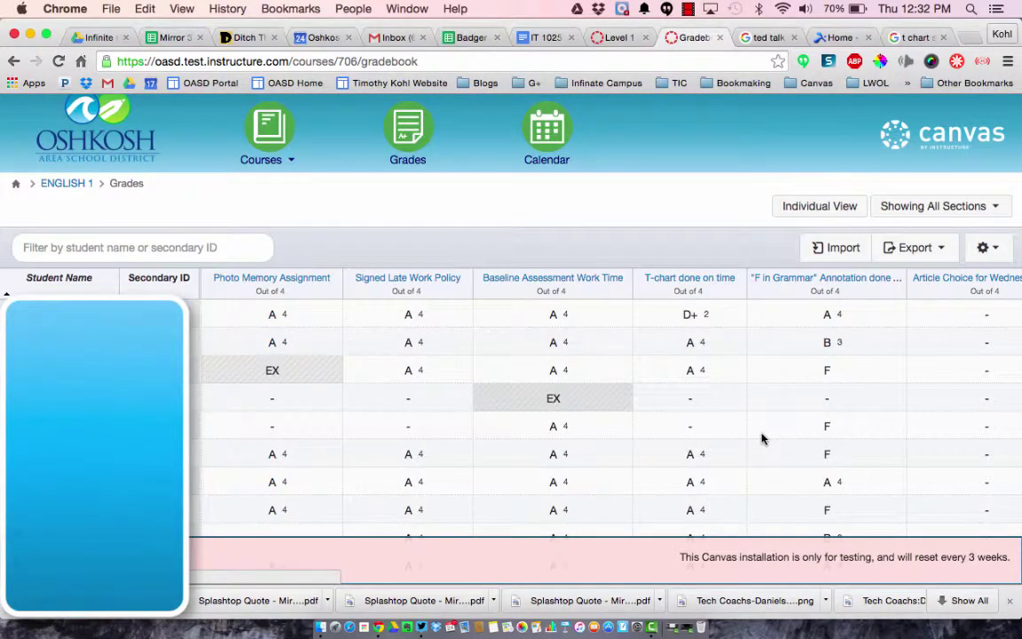
- Examine the assignment group percentages and the letter grades in the gradebook's Total column
scroll(761, 437, "right", 10)
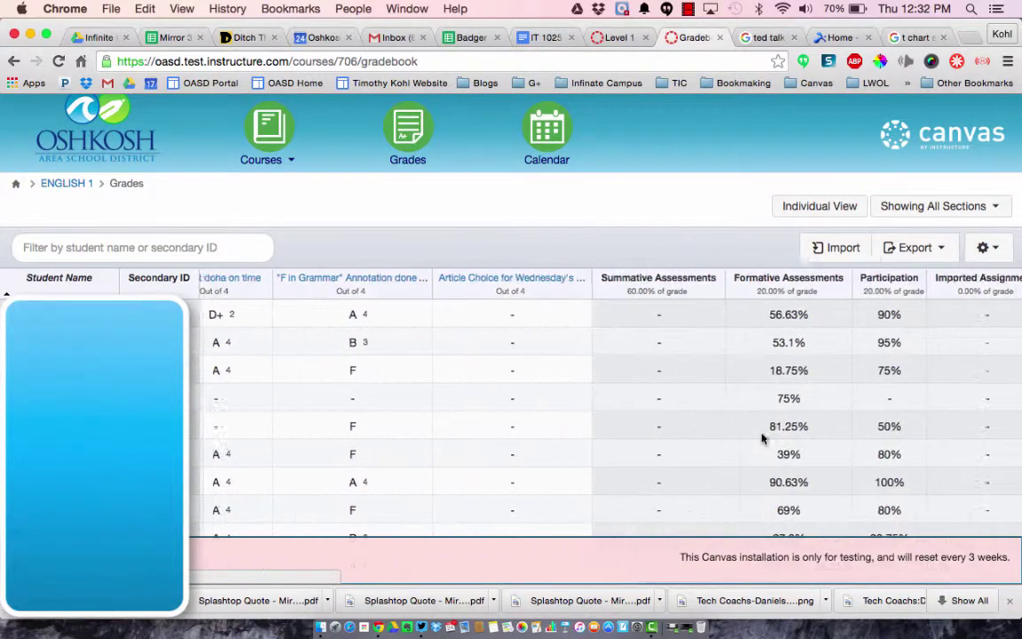
scroll(761, 438, "right", 3)
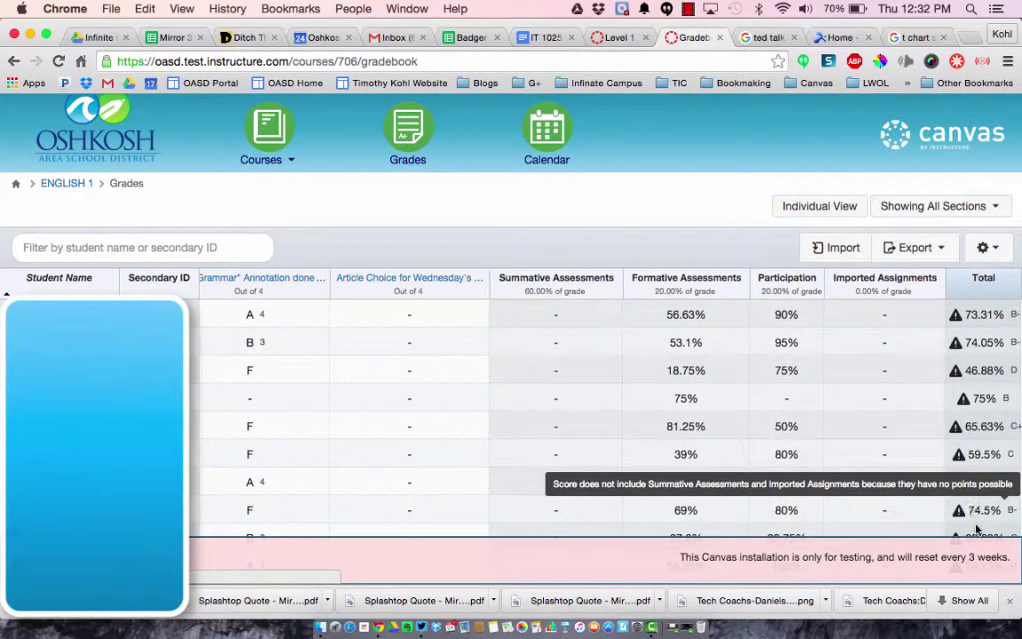
mouse_move(976, 532)
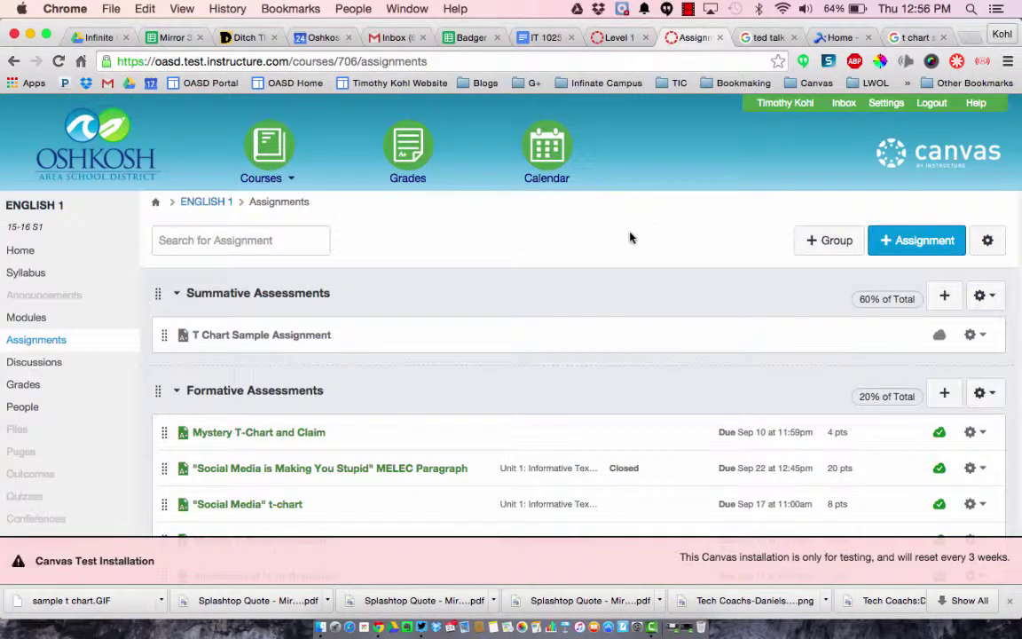
- Edit the T Chart Sample Assignment to be worth 8 points in the Formative Assessments group
left_click(317, 337)
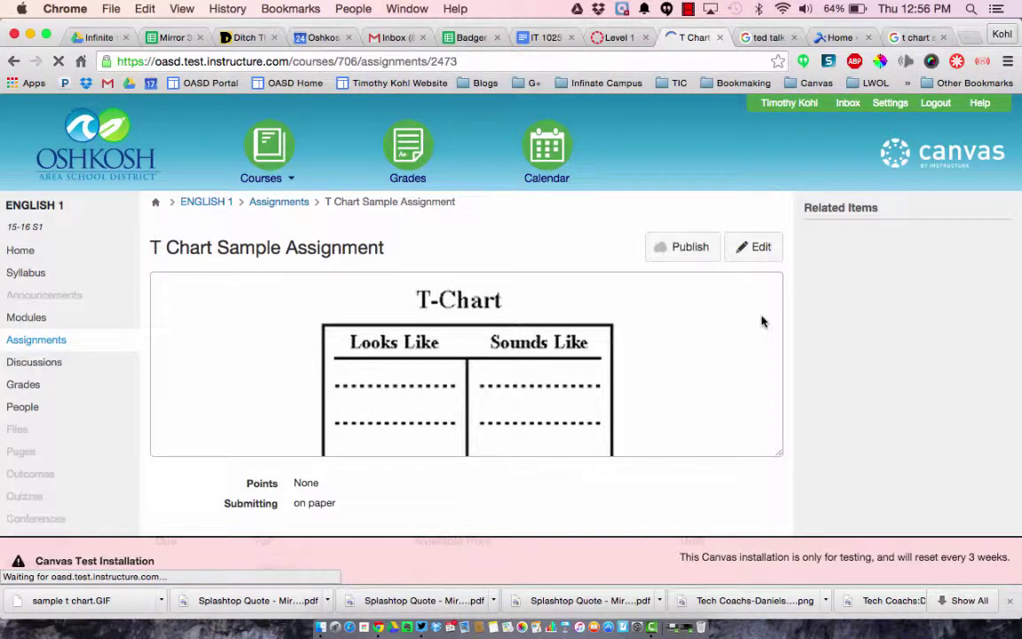
left_click(761, 247)
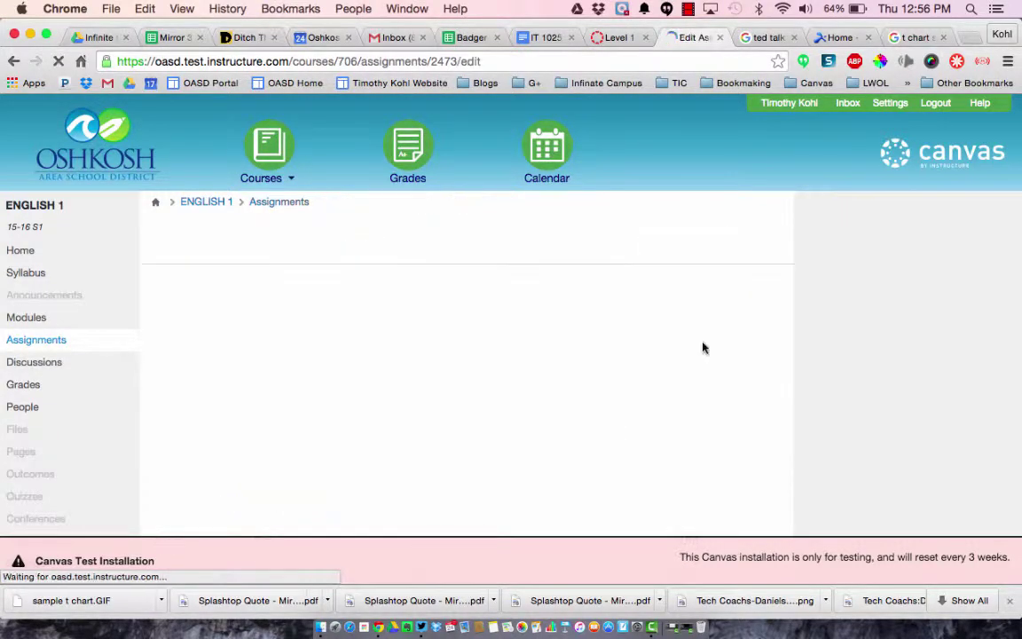
scroll(702, 342, "down", 5)
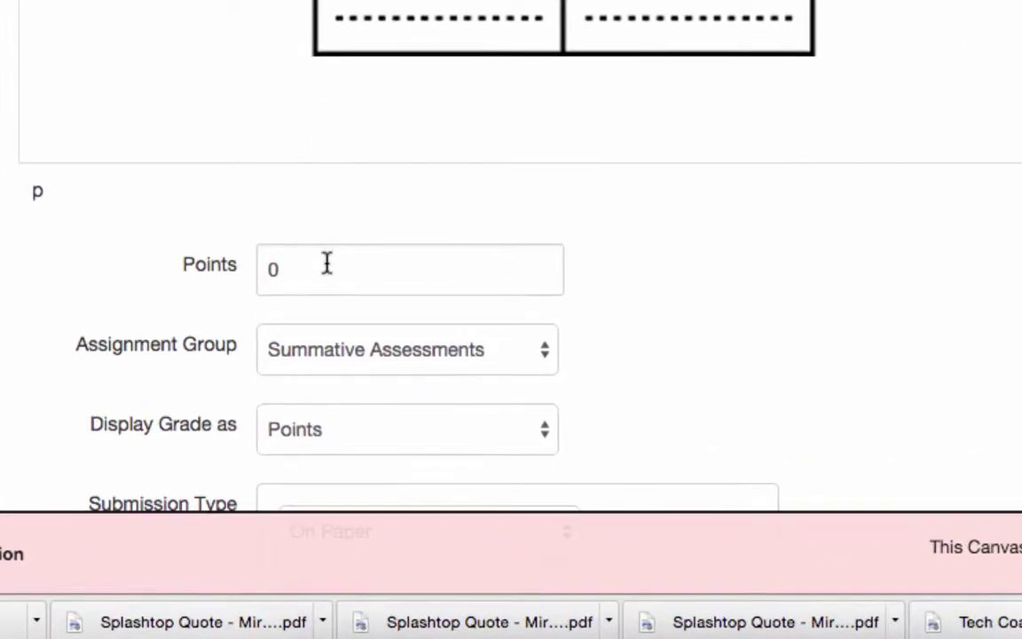
left_click(318, 271)
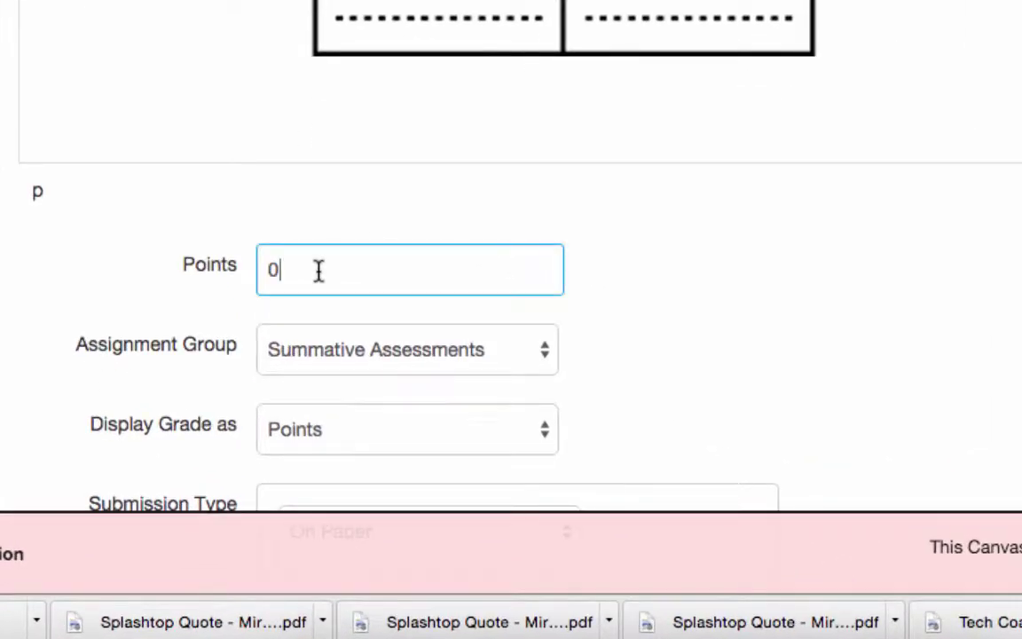
key("BackSpace")
left_click(515, 363)
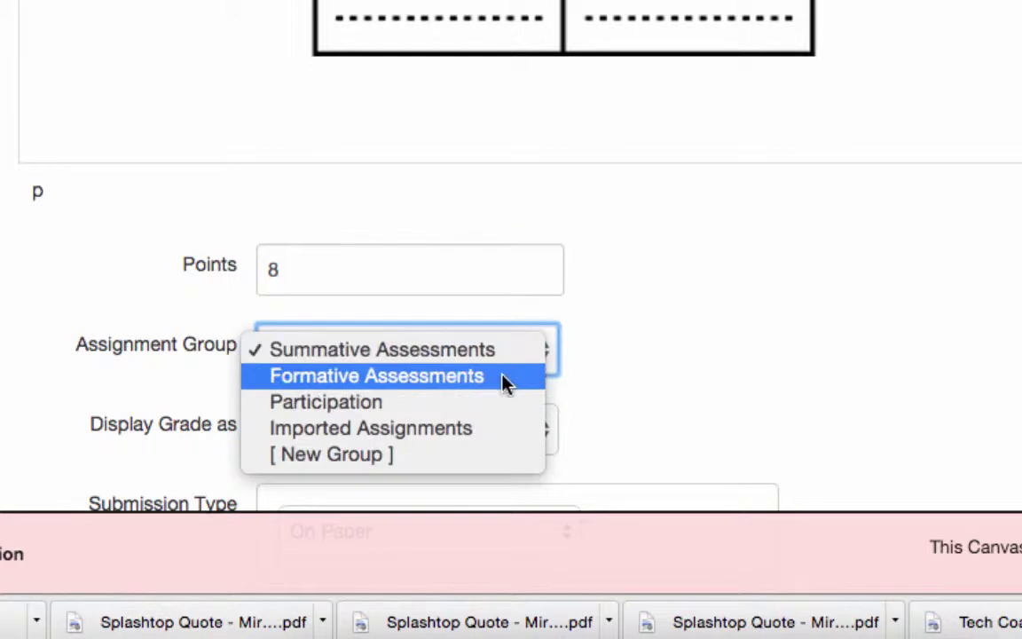
left_click(502, 378)
- Keep the assignment's grade displayed as Points and save the assignment
scroll(700, 372, "down", 3)
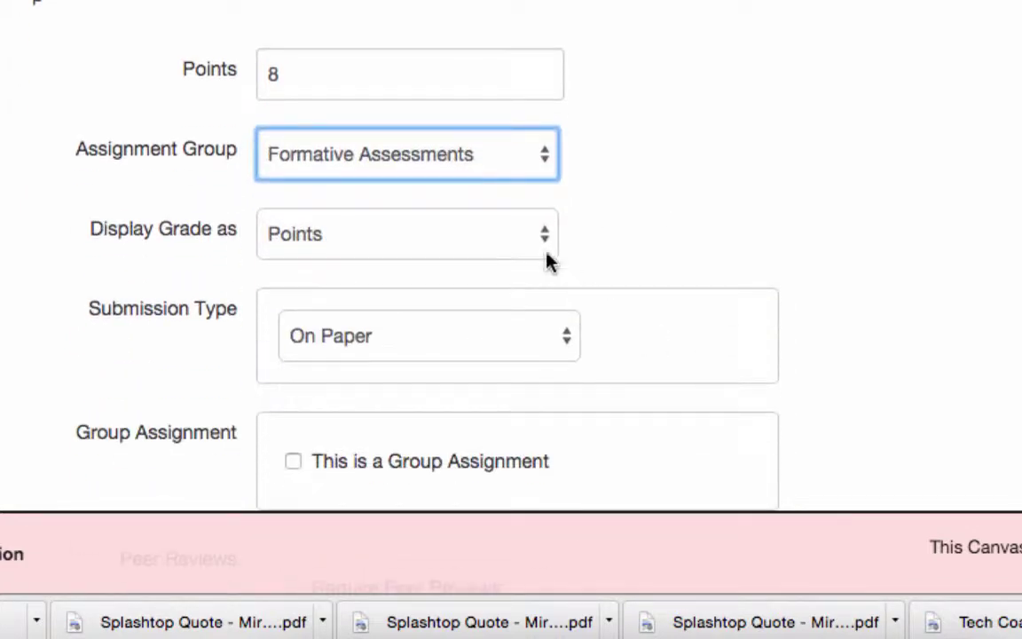
left_click(531, 245)
left_click(514, 273)
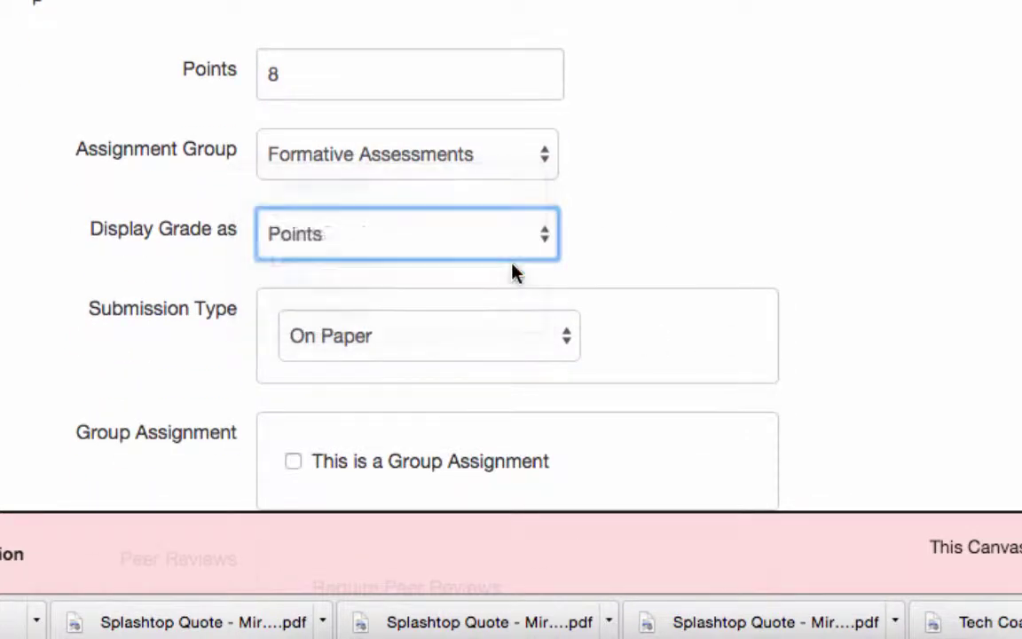
scroll(514, 273, "down", 10)
left_click(821, 417)
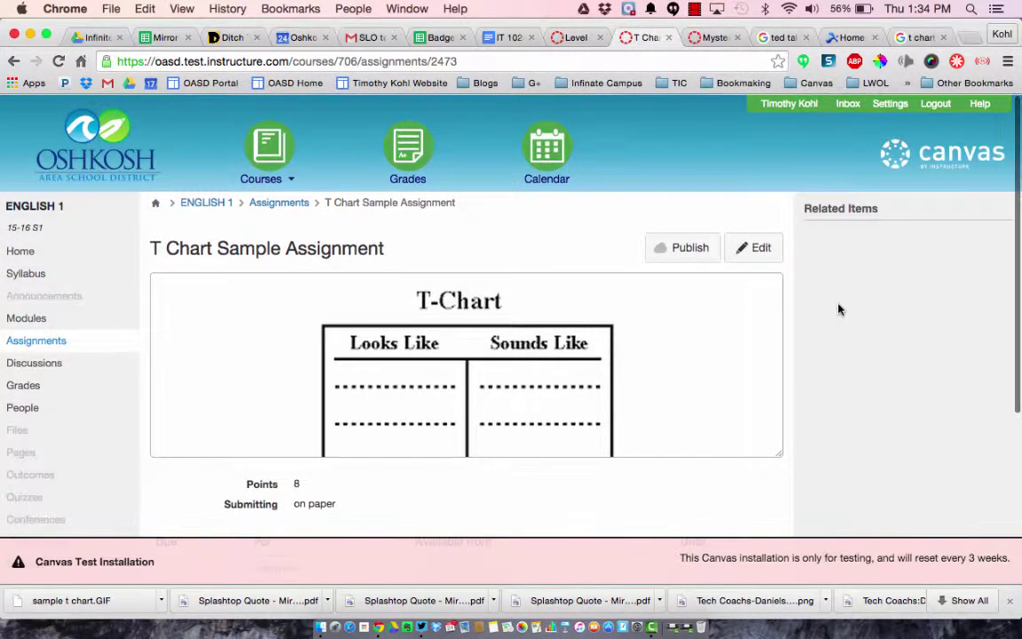
- Start a new rubric for the T Chart Sample Assignment
scroll(839, 306, "down", 2)
scroll(839, 308, "down", 4)
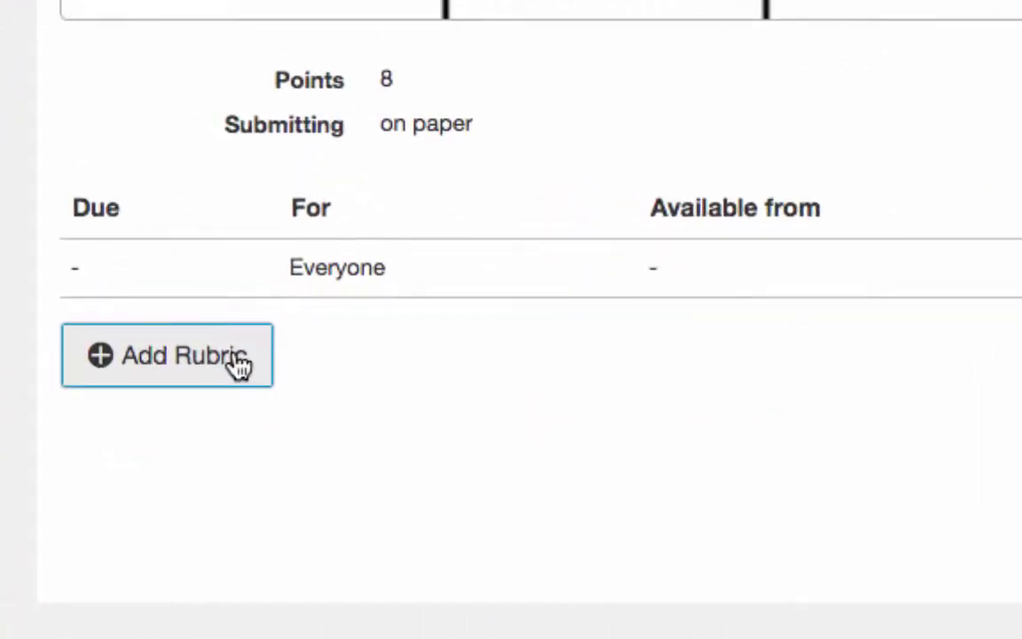
left_click(168, 355)
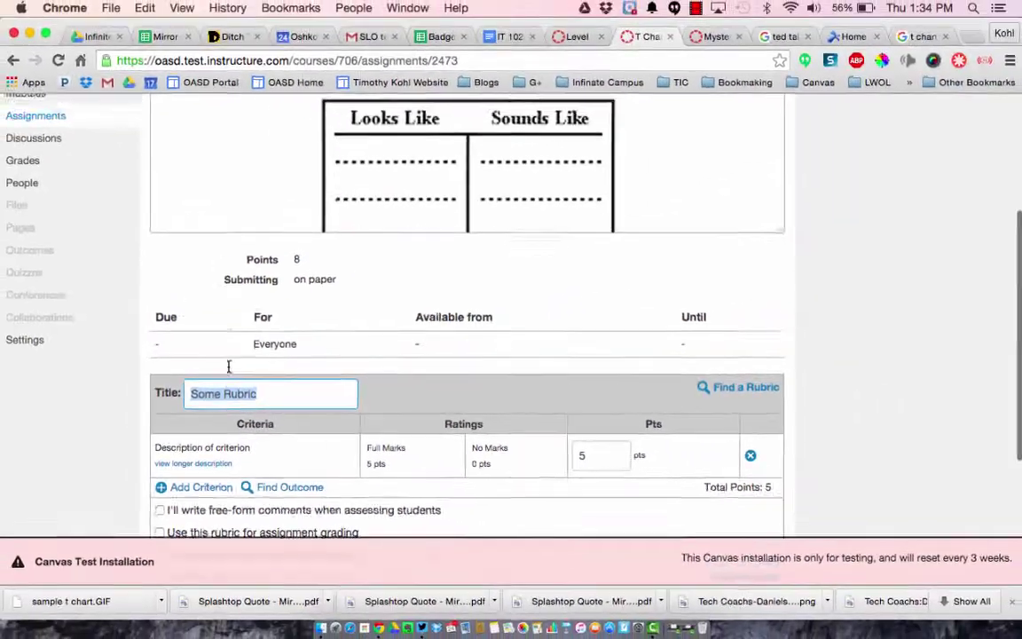
- Copy the assignment's name into the rubric title so it reads "T Chart Sample Assignment"
scroll(370, 313, "up", 5)
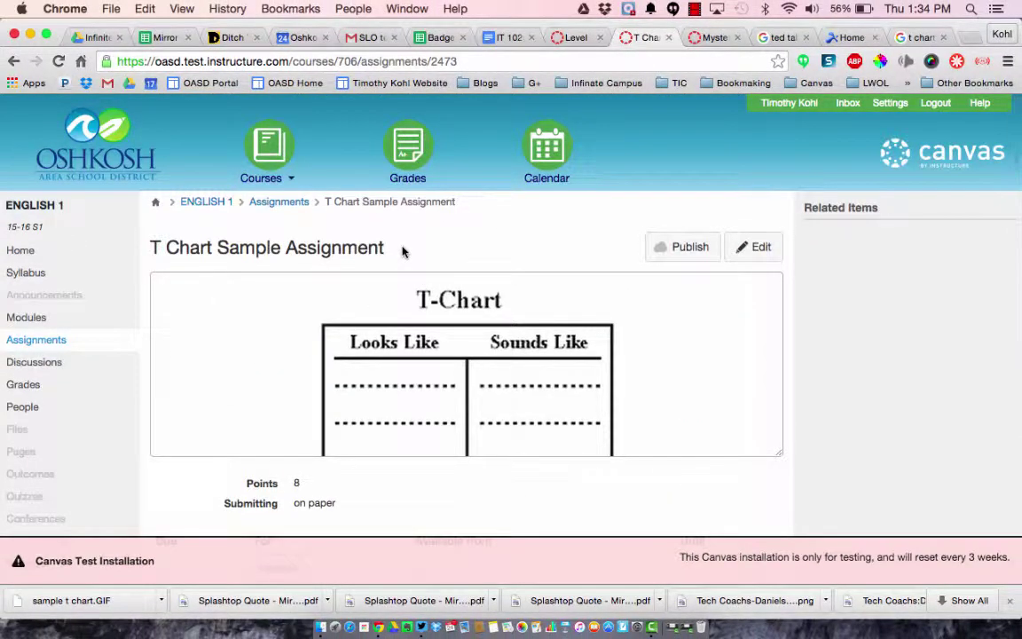
left_click_drag(178, 266, 146, 235)
key("super+c")
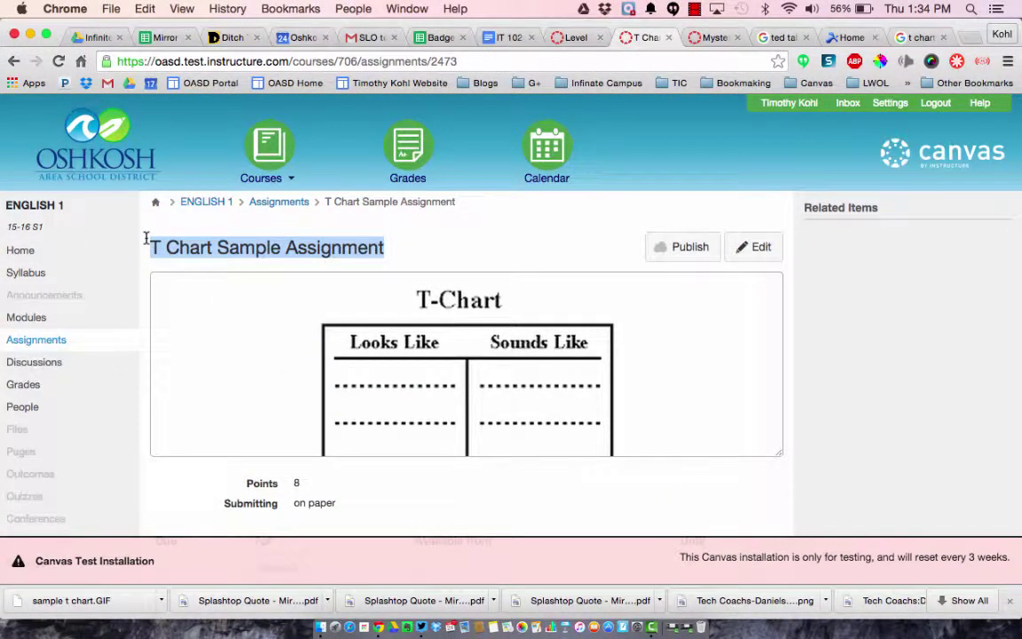
scroll(188, 290, "down", 5)
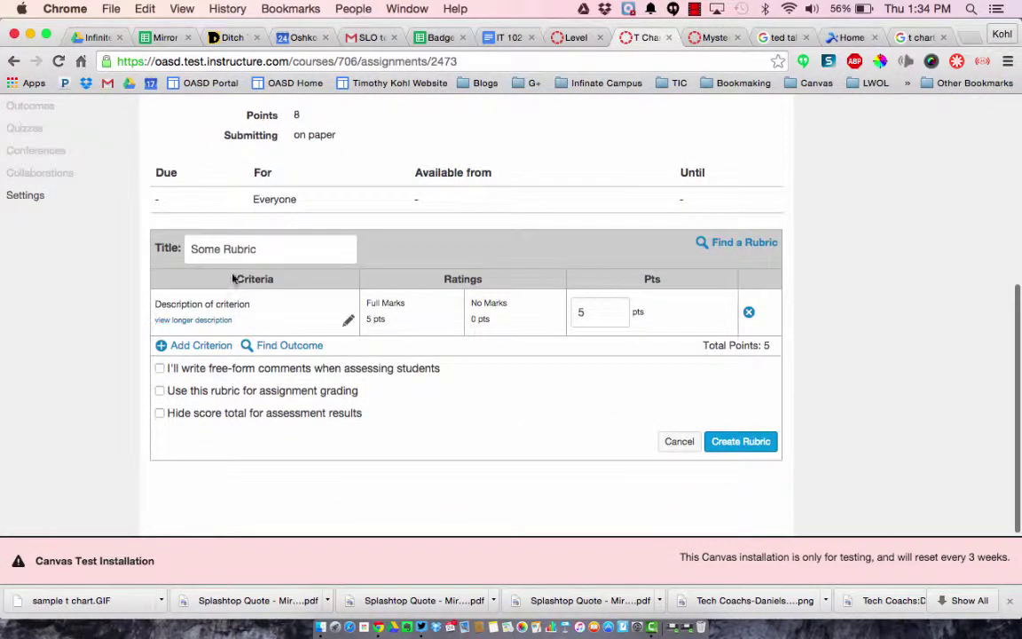
double_click(239, 248)
triple_click(238, 249)
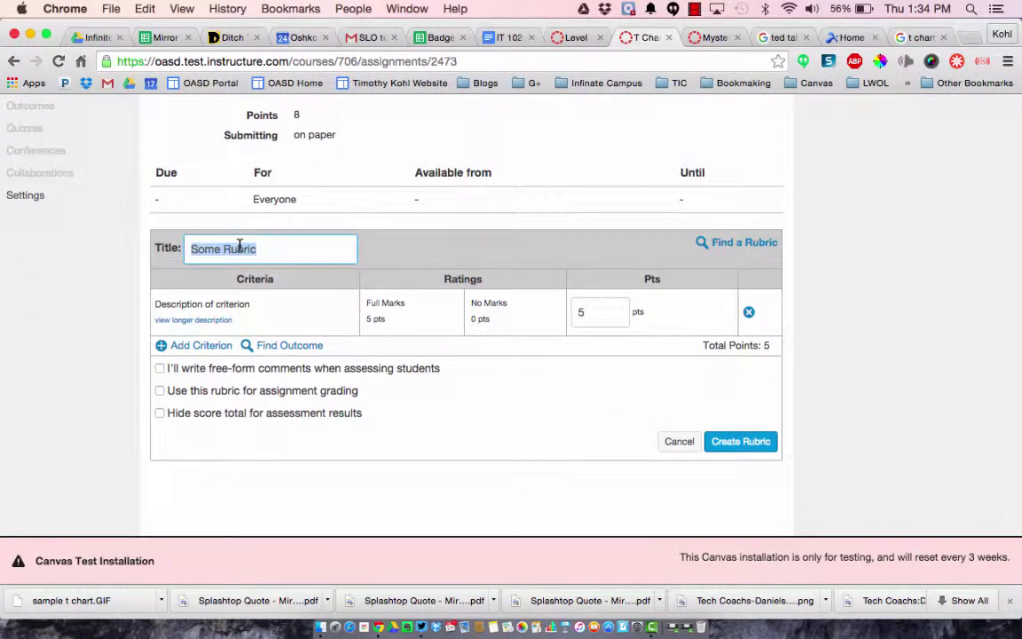
key("super+v")
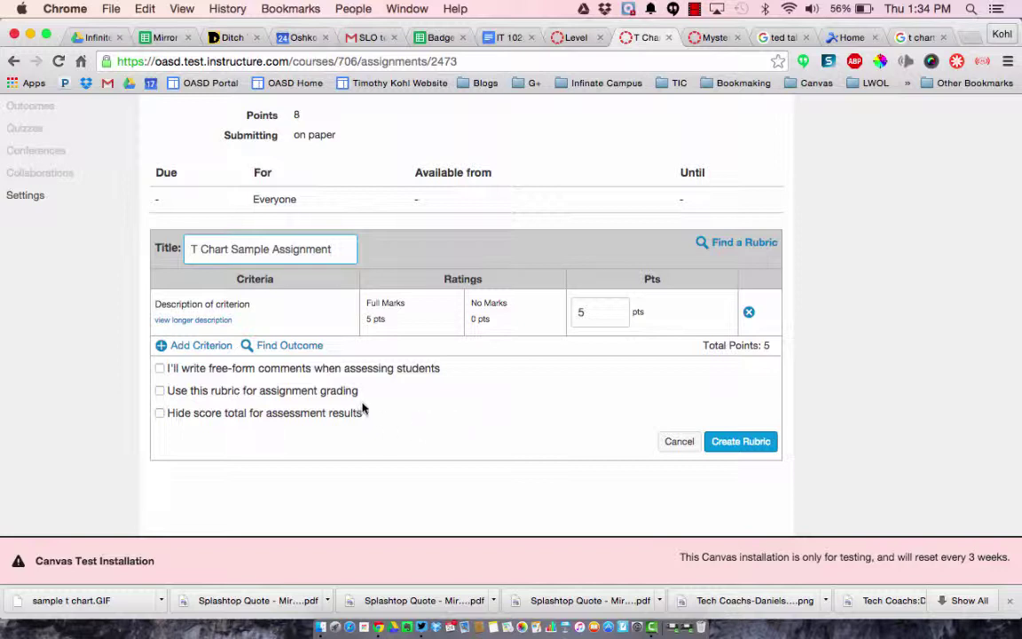
- Import the ENG10W11a outcome from the ENGLISH group into the rubric, keeping it used as a criterion for scoring
left_click(289, 346)
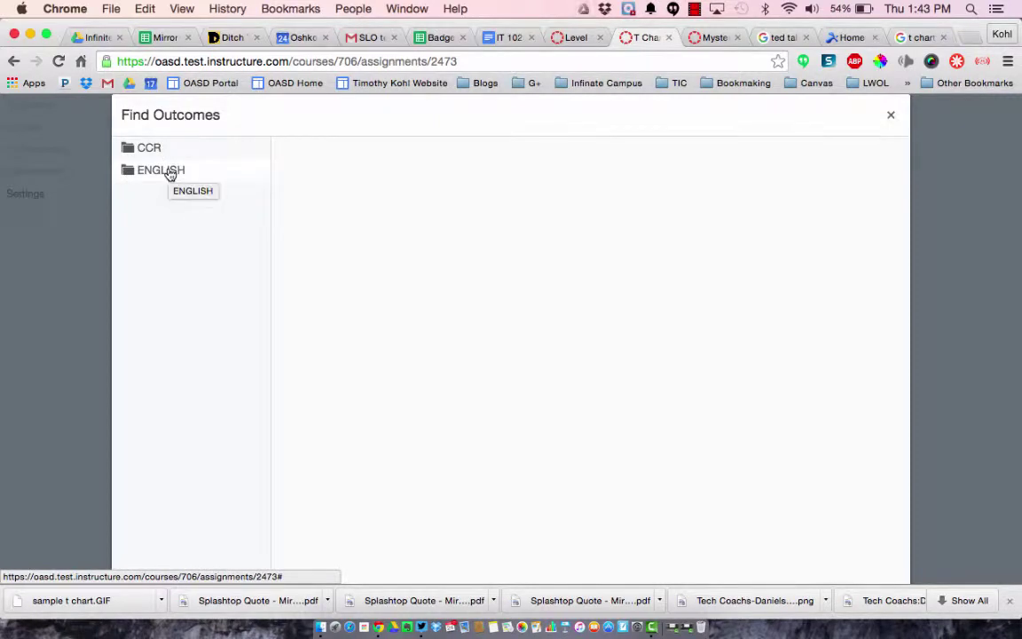
left_click(167, 171)
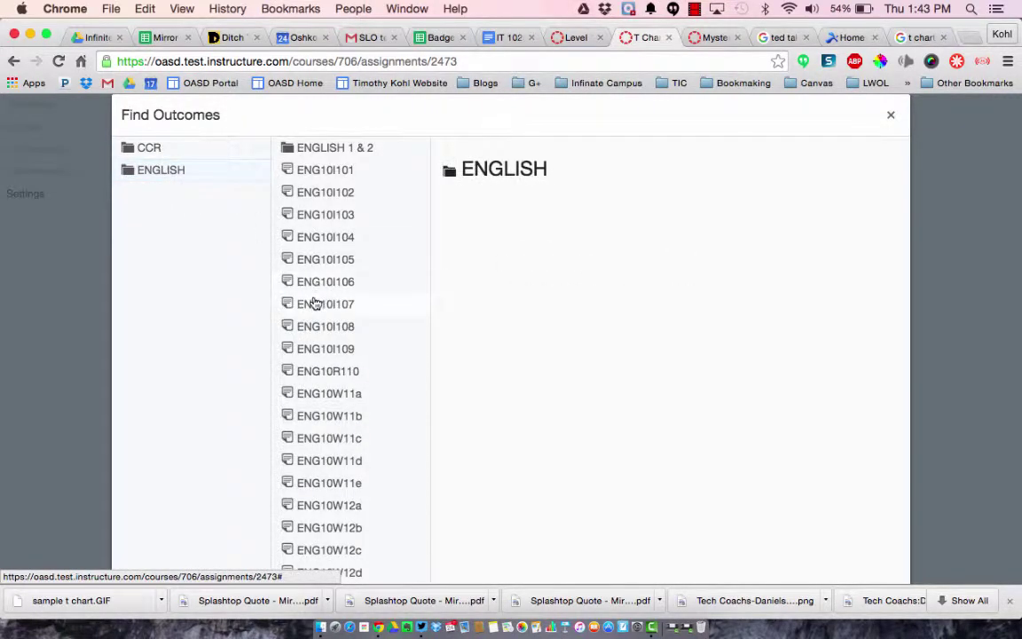
left_click(322, 393)
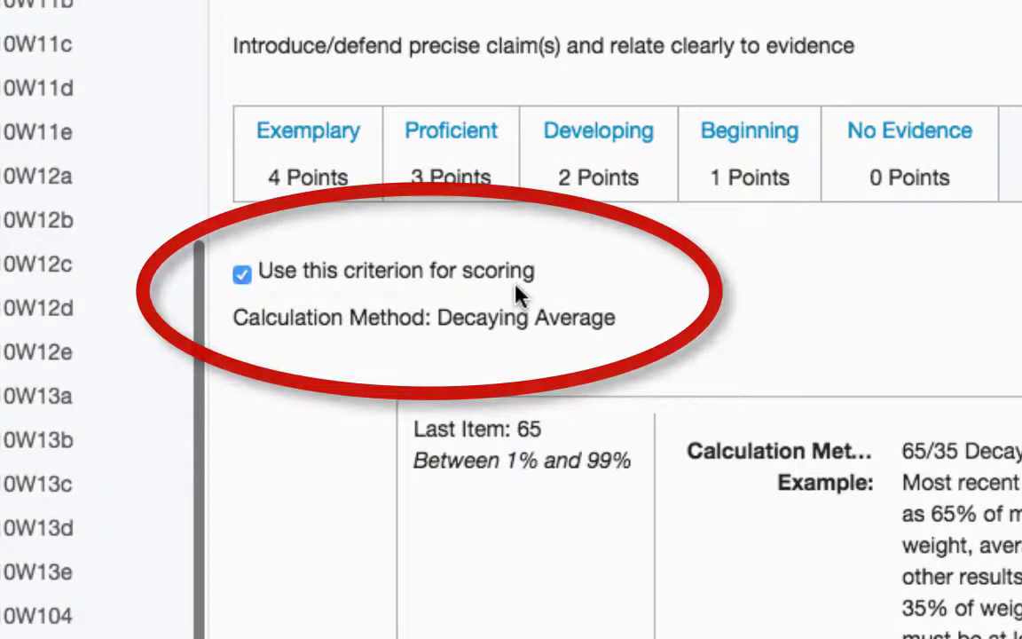
scroll(518, 297, "down", 1)
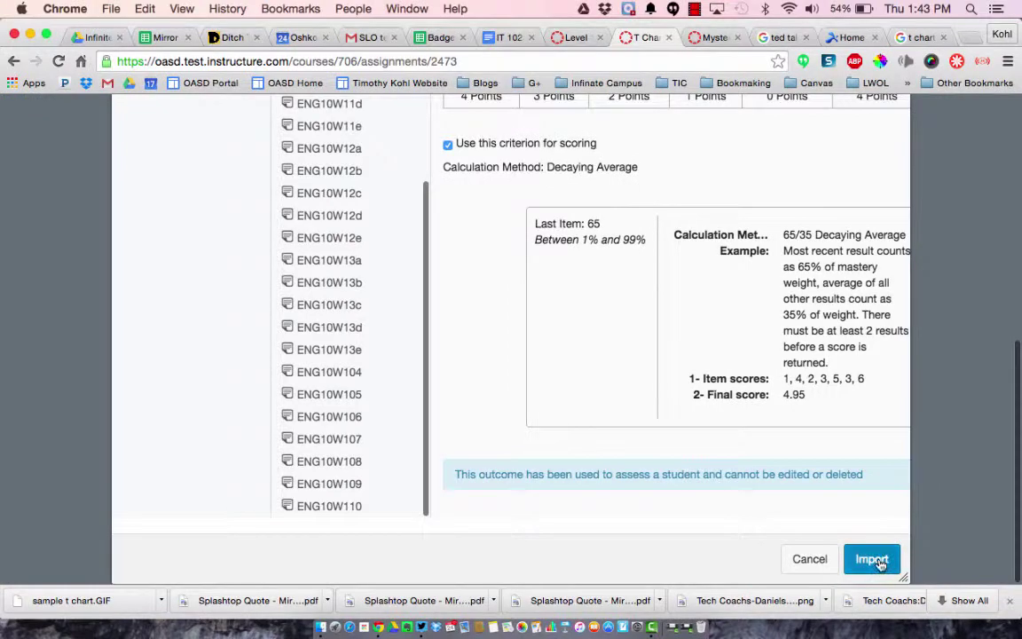
left_click(881, 560)
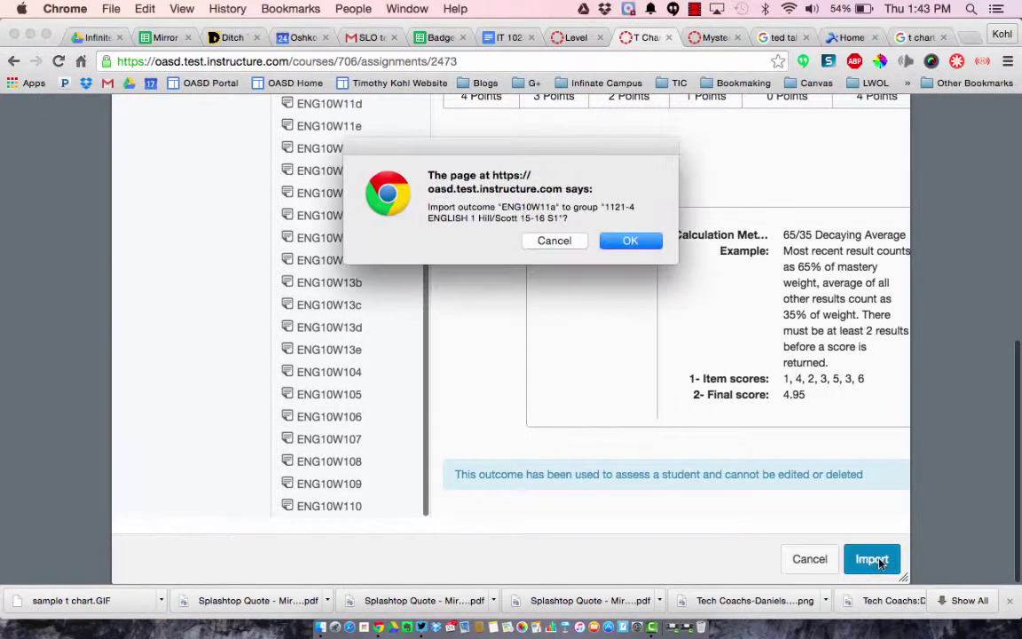
left_click(630, 241)
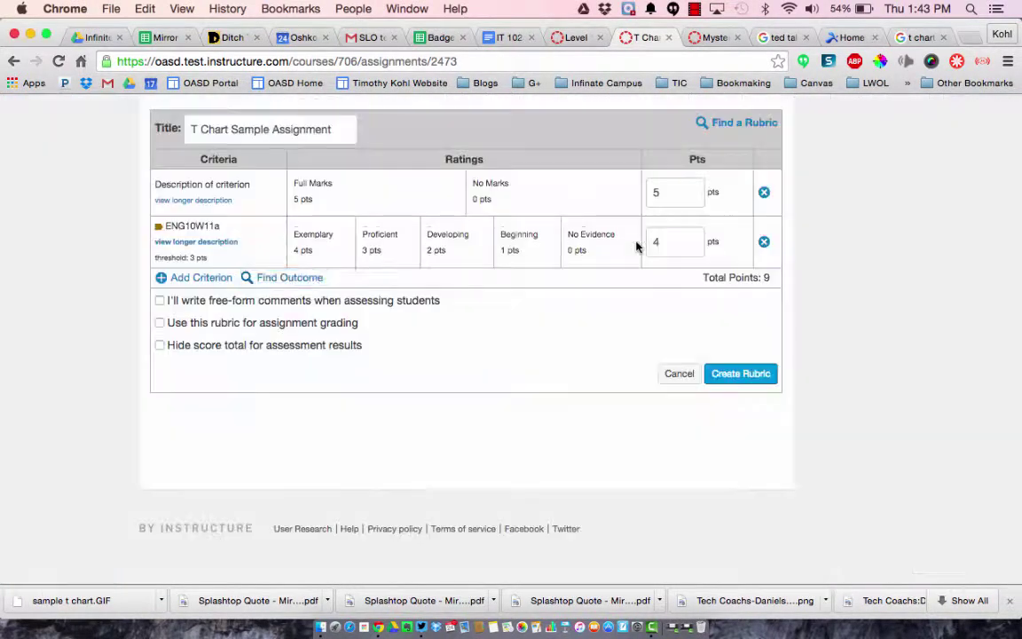
- Find the ENG10W109 outcome in the ENGLISH group and import it into the rubric as another scoring criterion
left_click(306, 278)
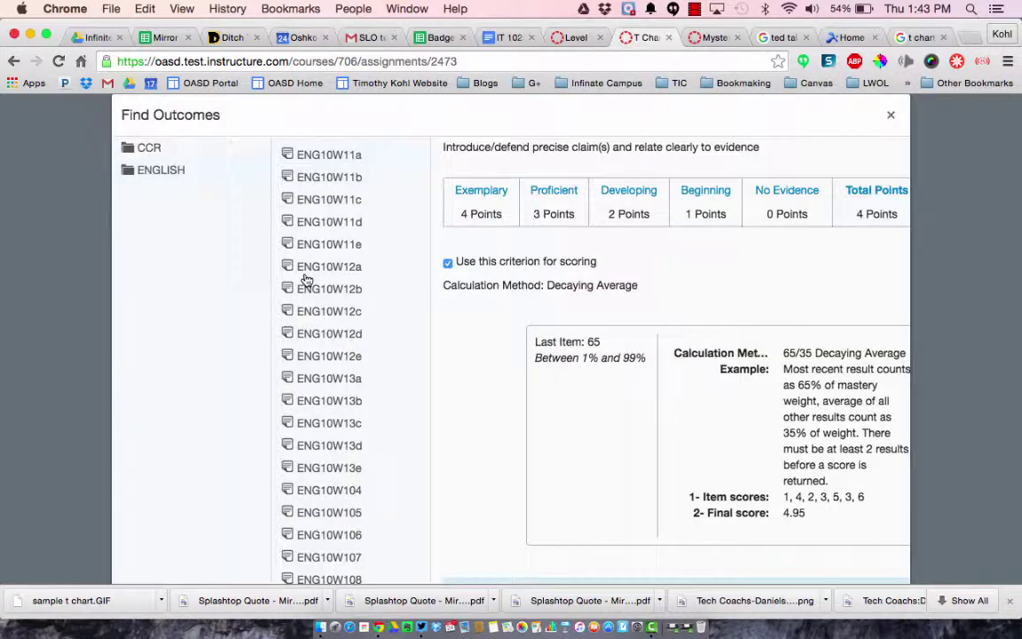
scroll(326, 407, "down", 3)
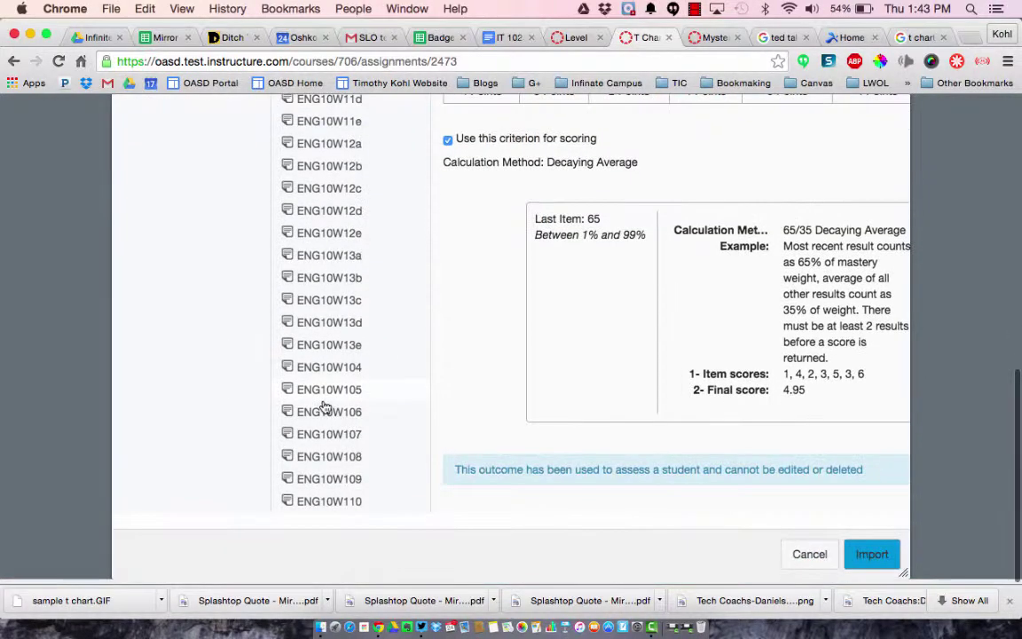
scroll(326, 489, "up", 5)
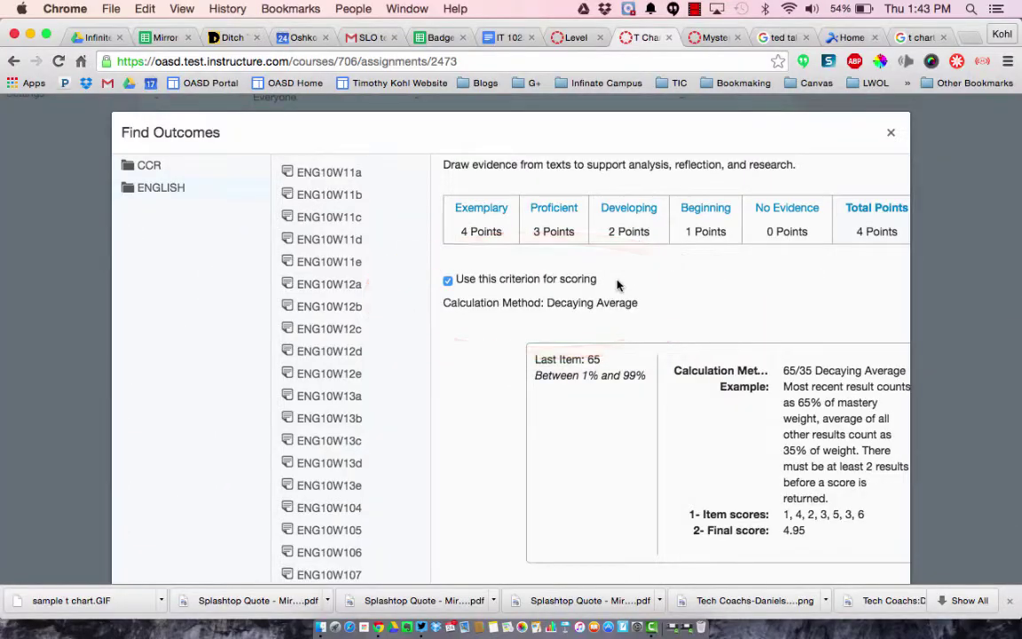
scroll(618, 283, "down", 3)
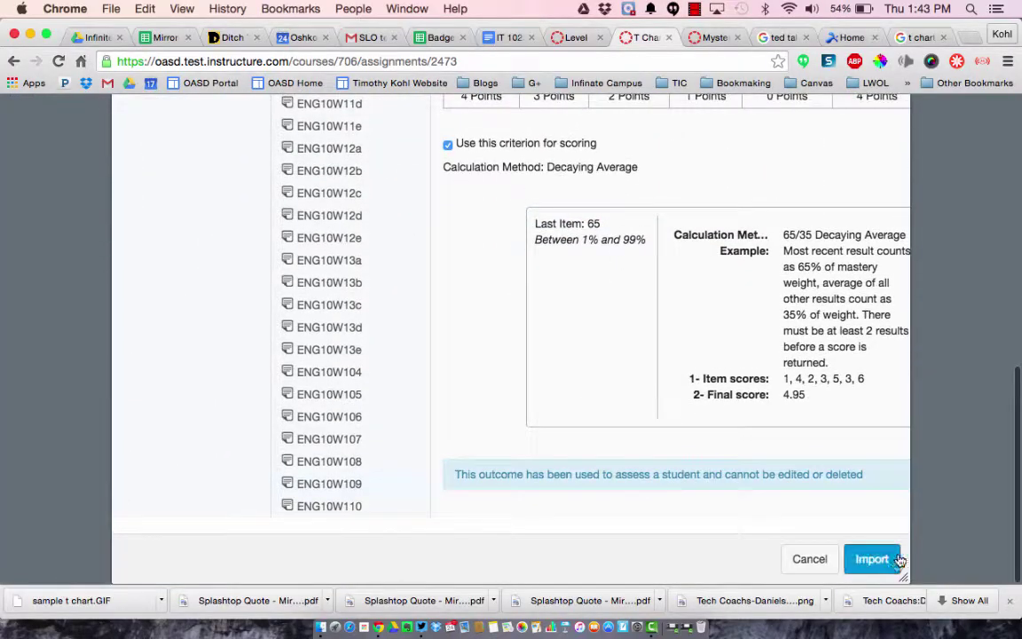
left_click(890, 560)
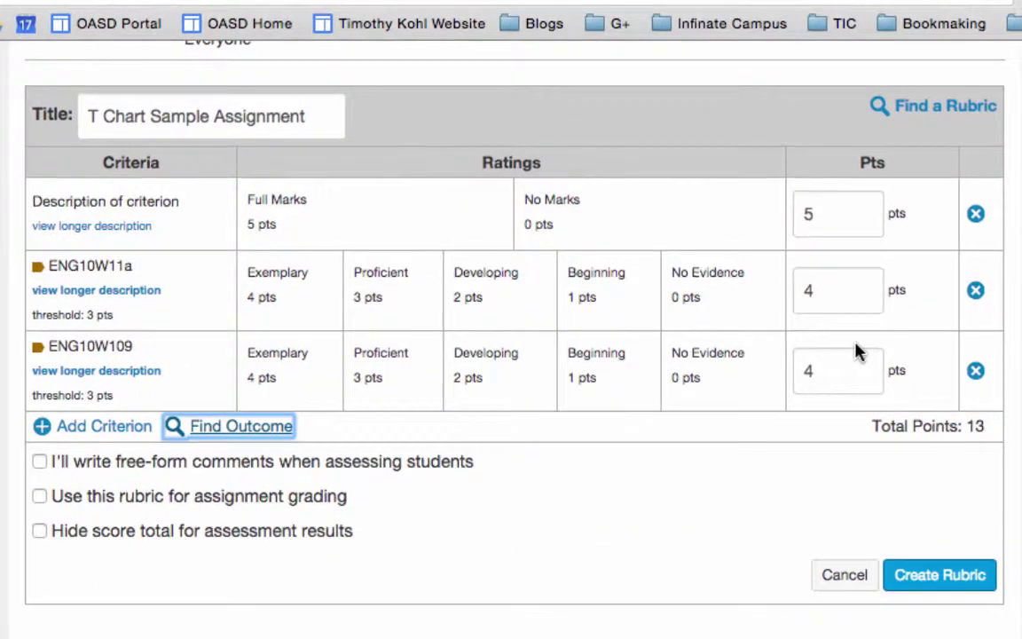
- Remove the default 5-point criterion, enable using the rubric for assignment grading, and save the rubric
left_click(975, 213)
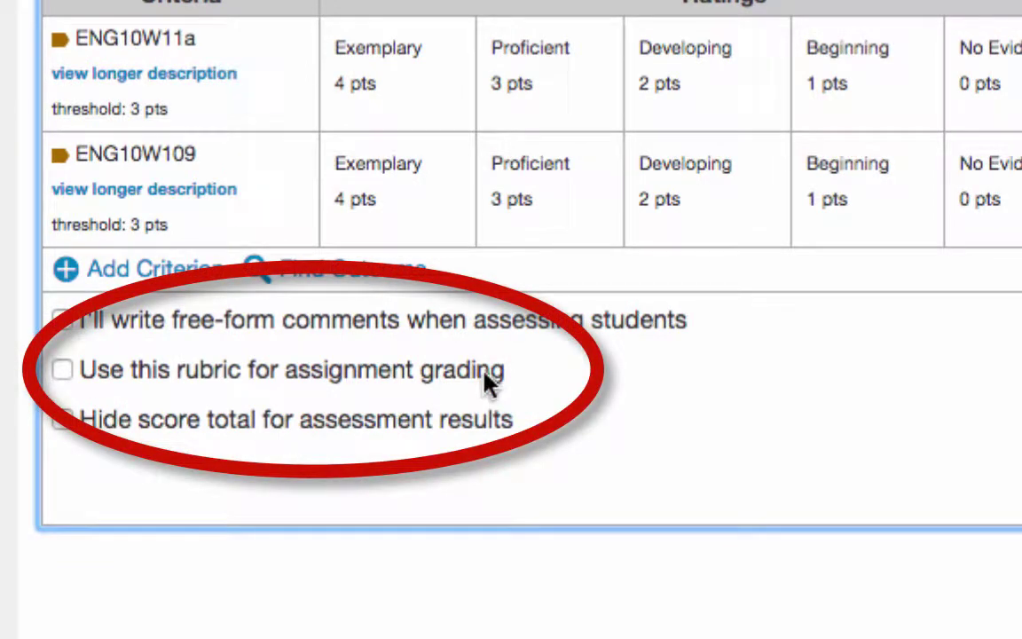
left_click(64, 370)
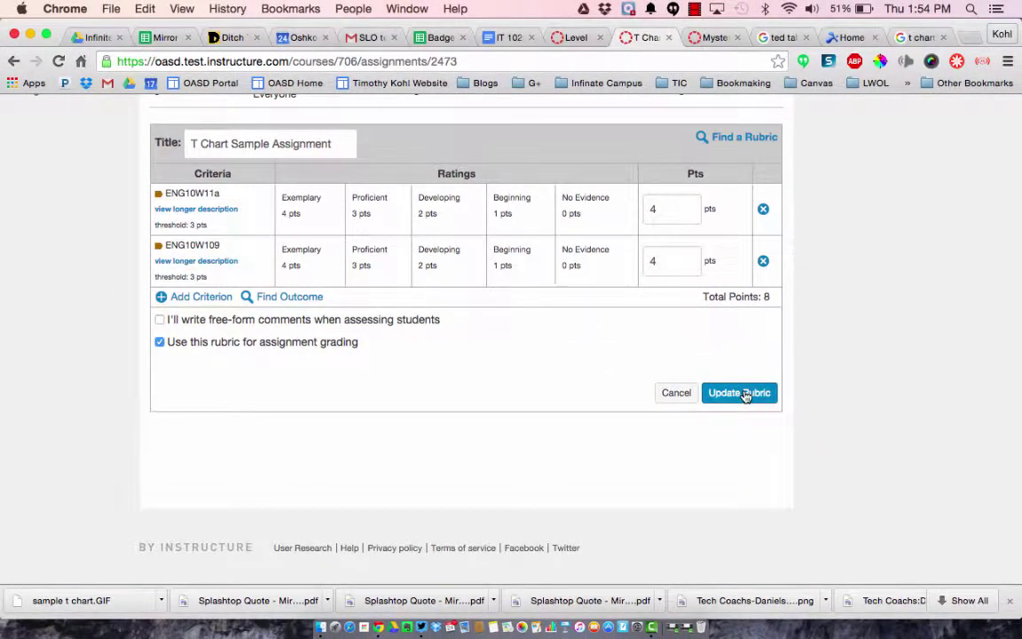
left_click(740, 393)
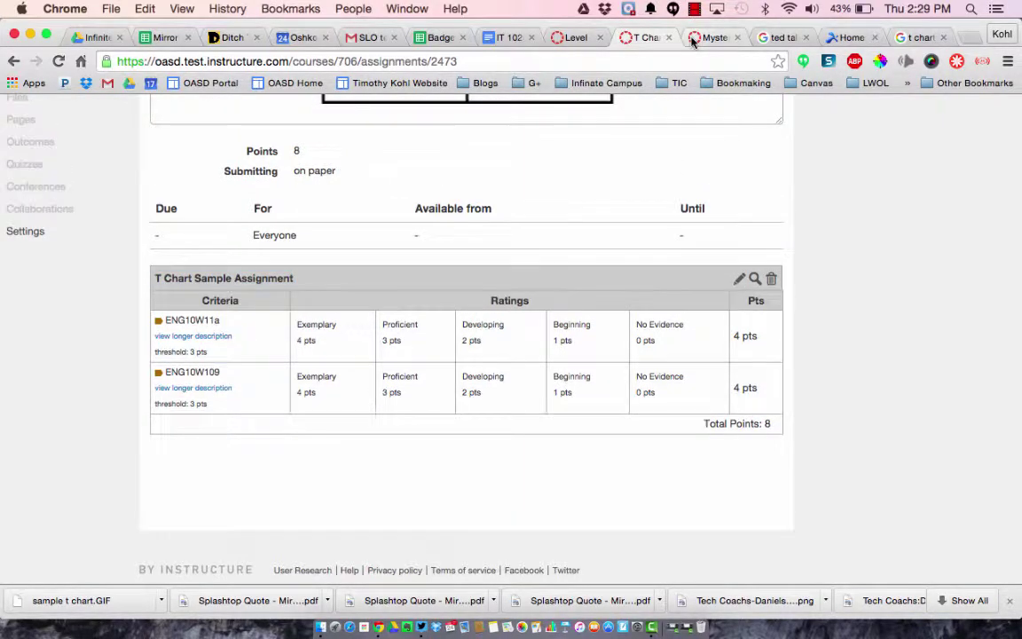
- Open the assignment in SpeedGrader and save rubric ratings of Proficient on ENG10W11a and ENG10W109 for the first student
scroll(805, 209, "up", 5)
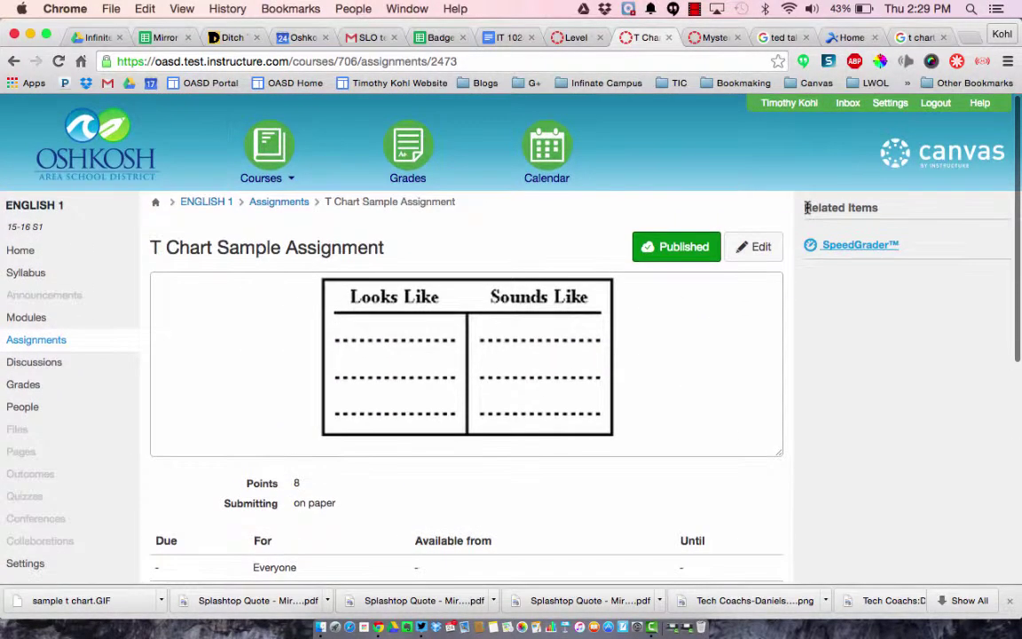
left_click(861, 245)
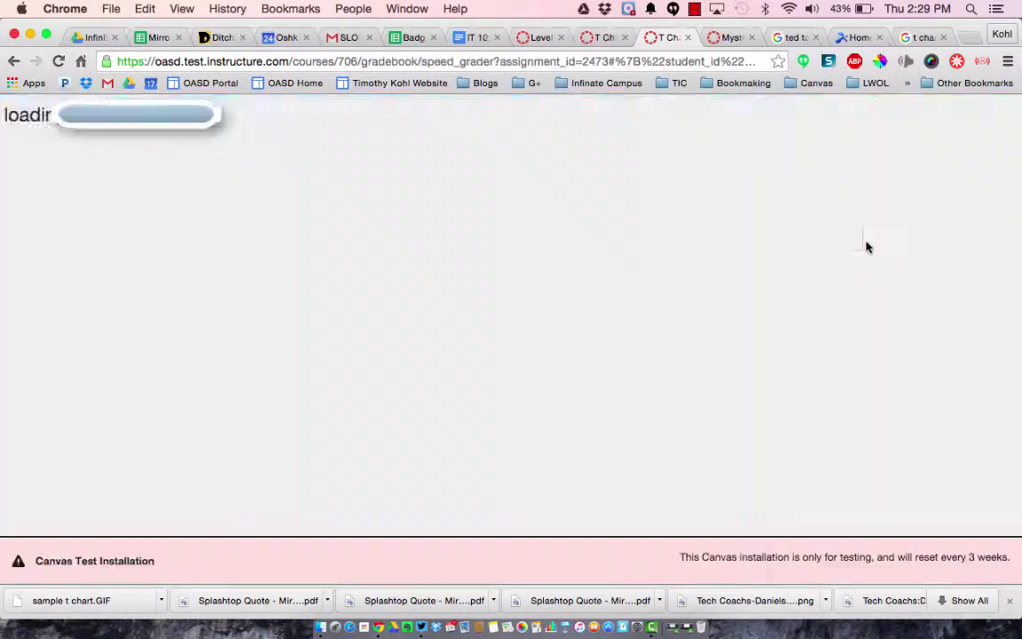
left_click(821, 236)
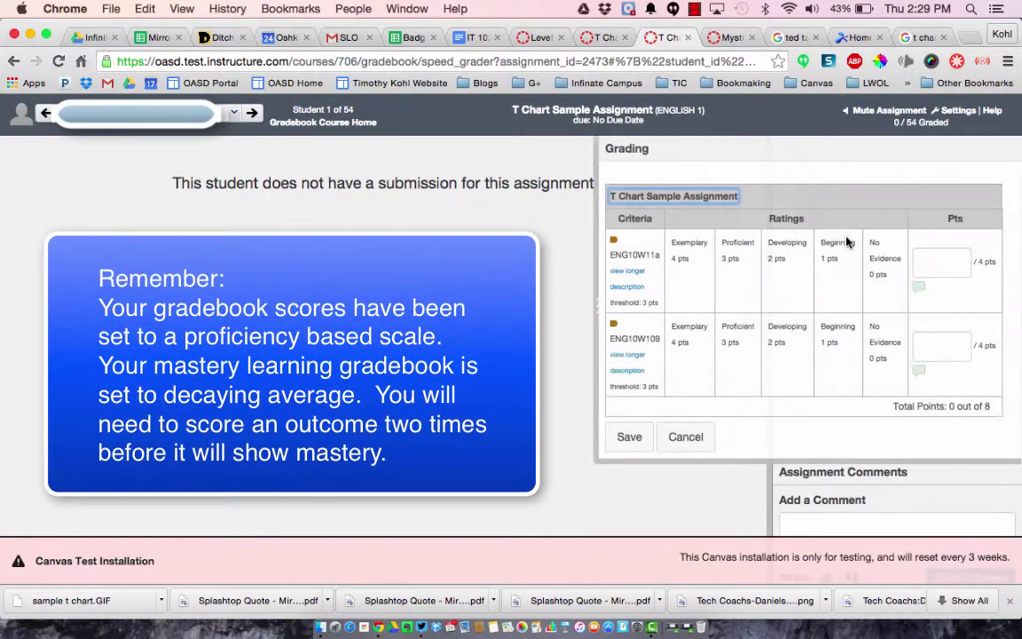
left_click(745, 272)
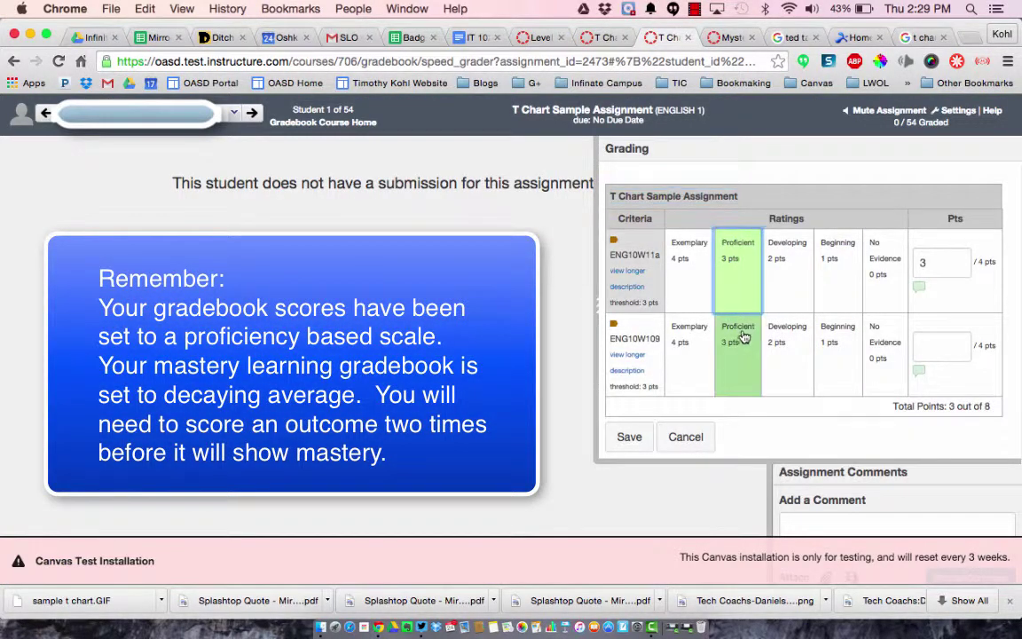
left_click(738, 342)
left_click(629, 439)
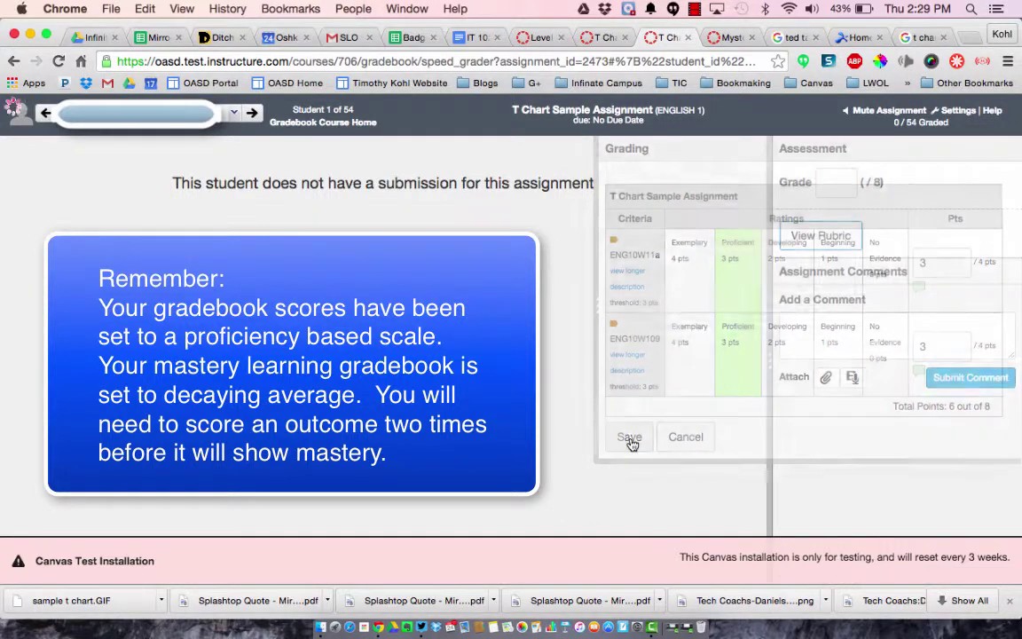
- Rate the second student Proficient on both ENG10W11a and ENG10W109 and save the rubric assessment
left_click(255, 114)
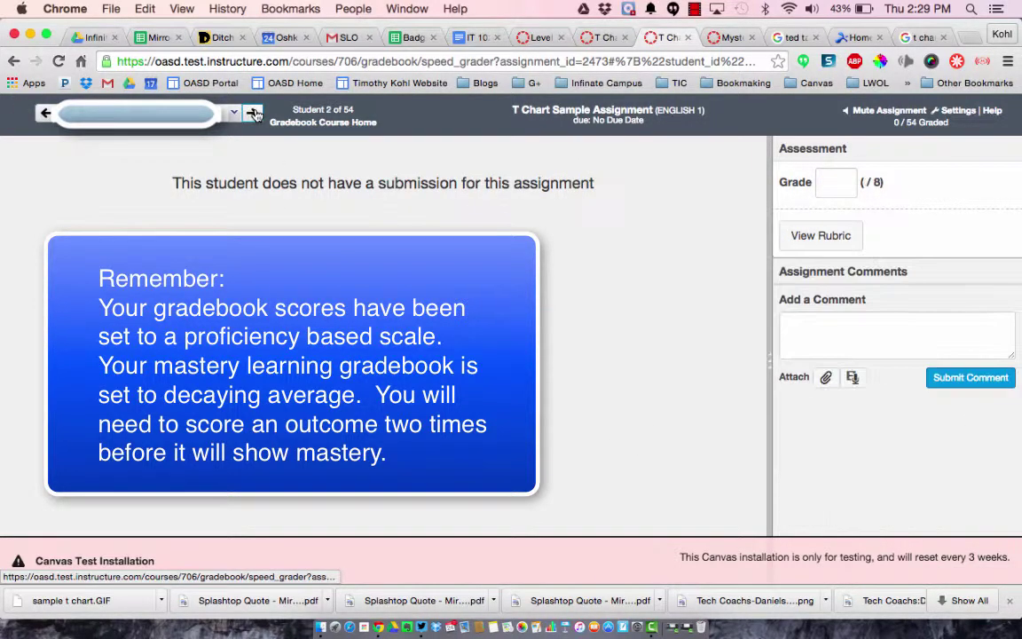
left_click(830, 237)
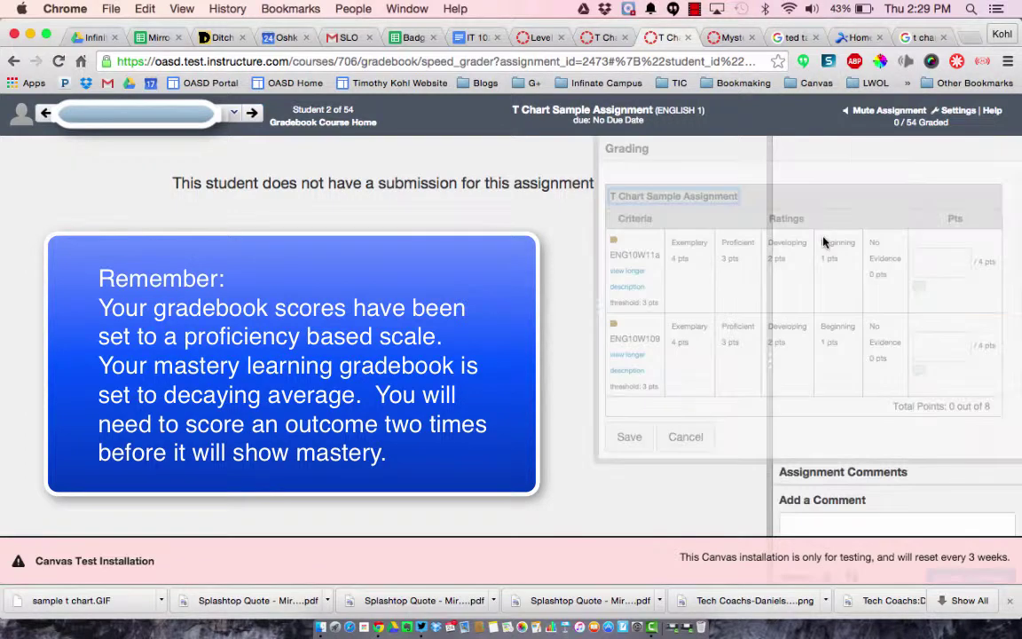
left_click(740, 266)
left_click(737, 348)
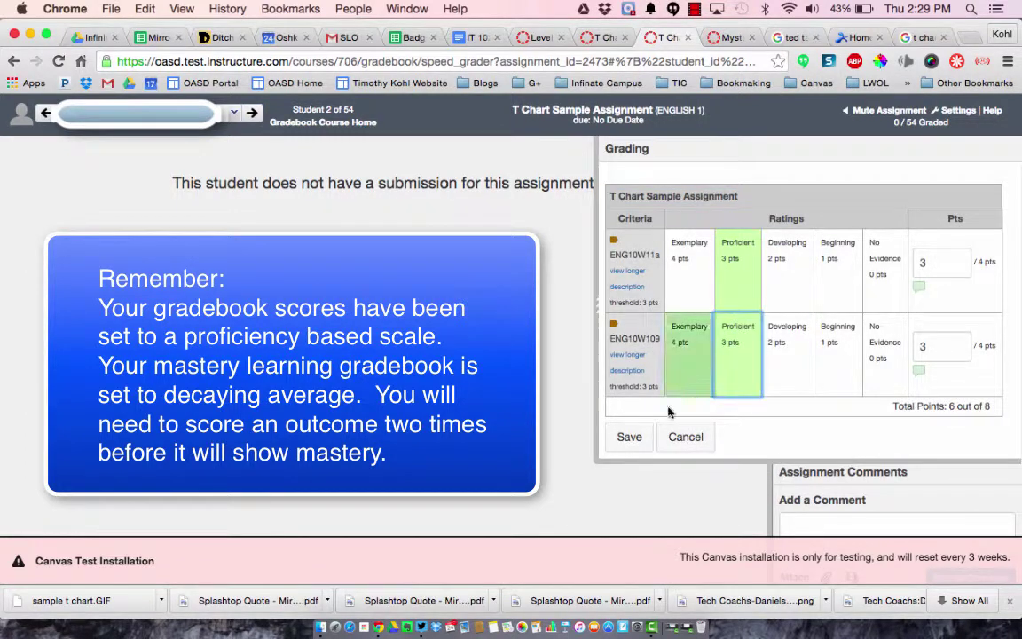
left_click(630, 437)
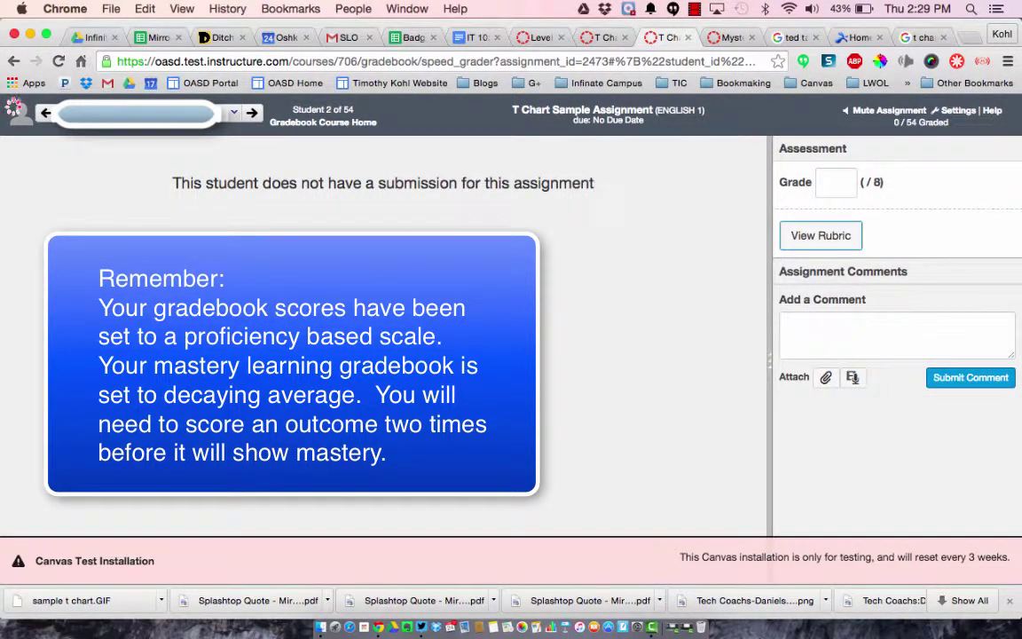
- Rate the third student Developing on ENG10W11a and Proficient on ENG10W109, and save the rubric assessment
left_click(250, 112)
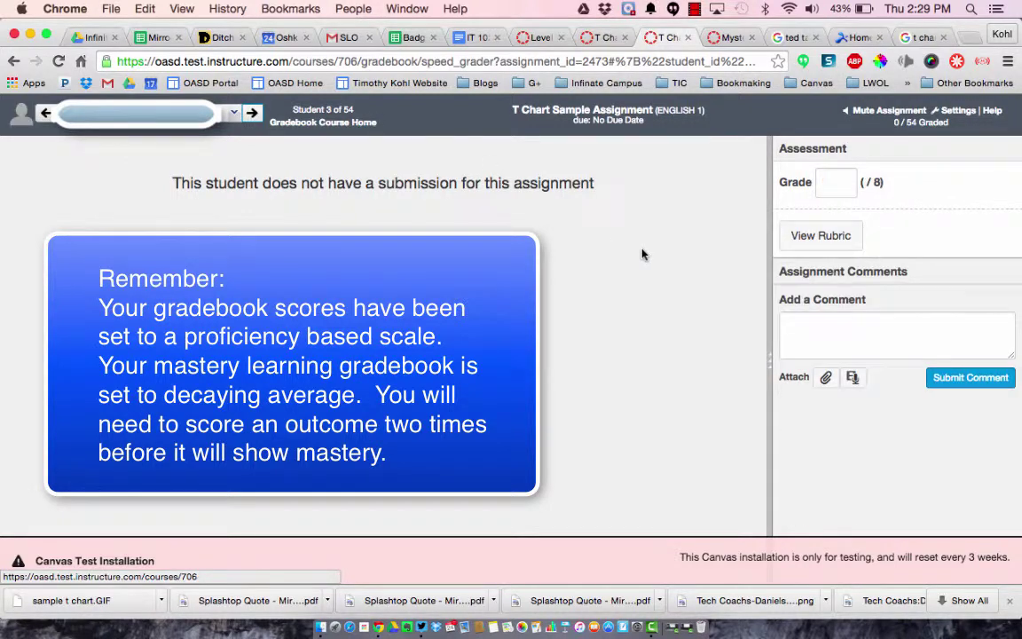
left_click(797, 236)
left_click(782, 286)
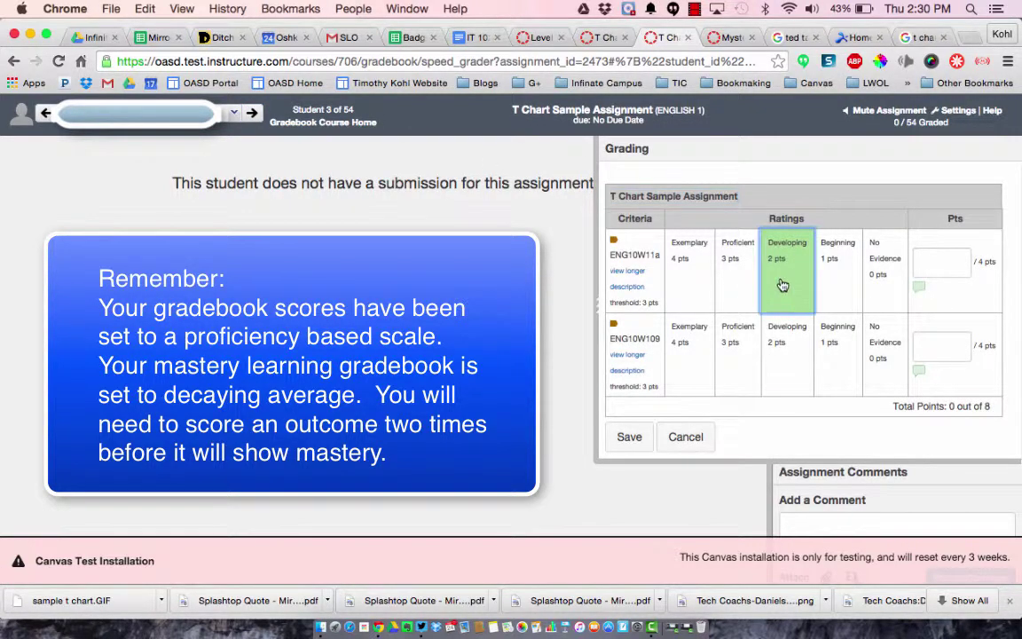
left_click(735, 351)
left_click(735, 352)
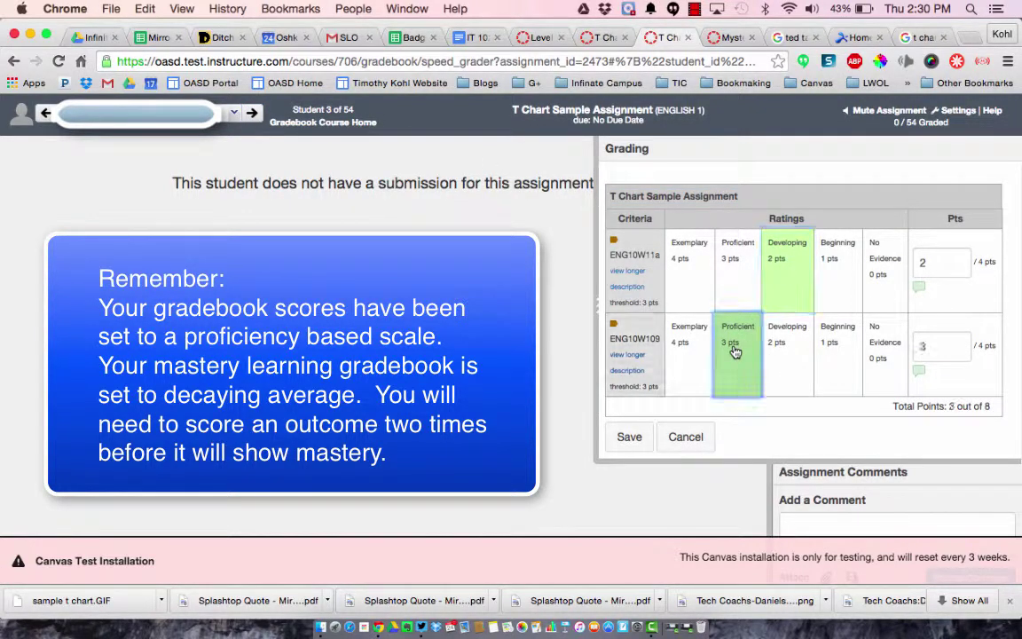
left_click(629, 437)
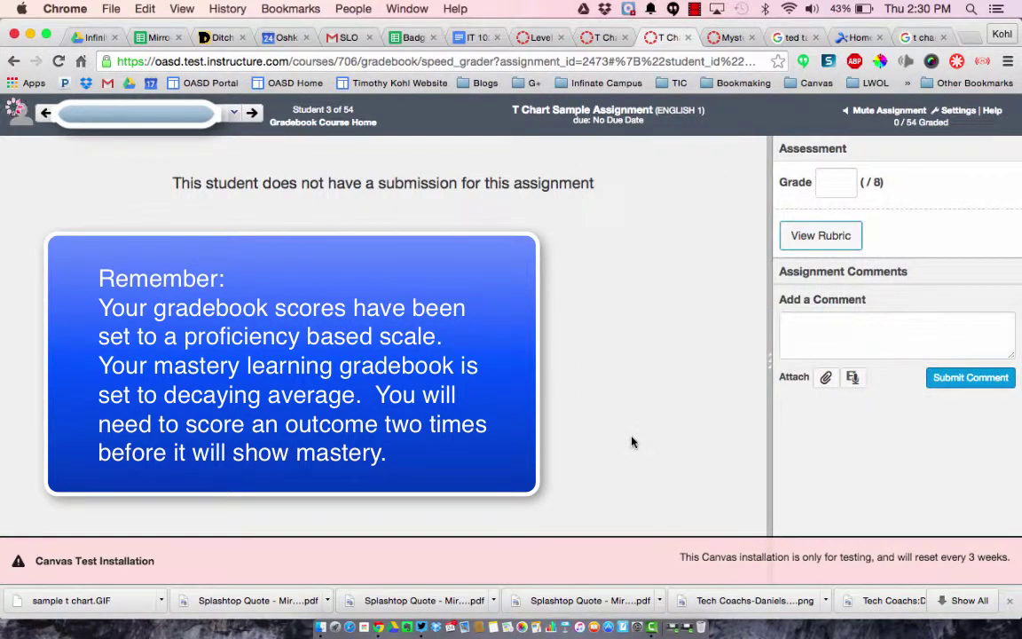
- Rate the fourth student Exemplary on ENG10W11a in the rubric and advance to the fifth student
left_click(252, 113)
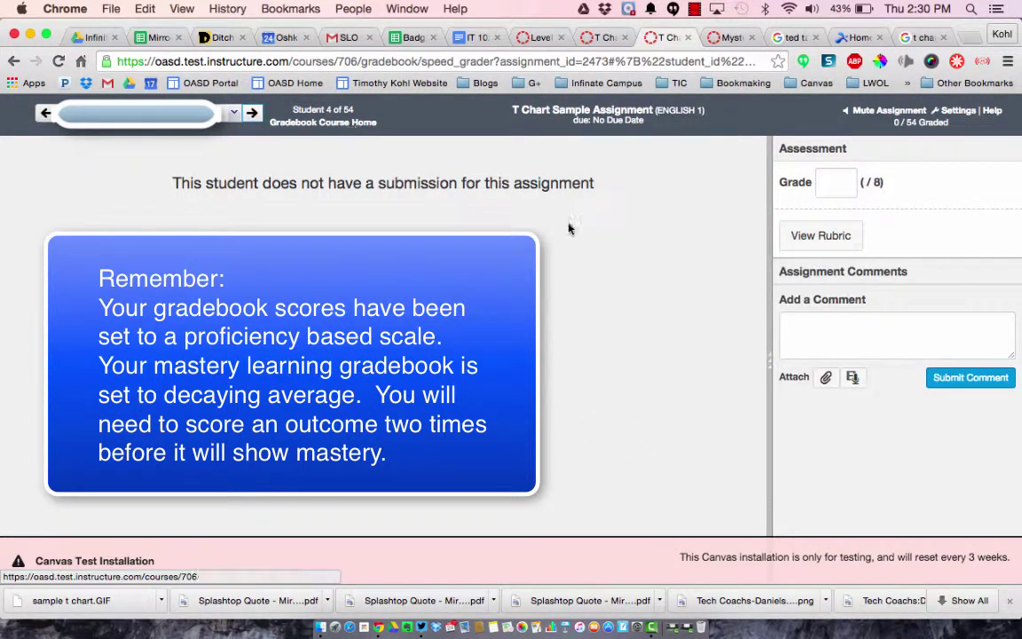
left_click(798, 237)
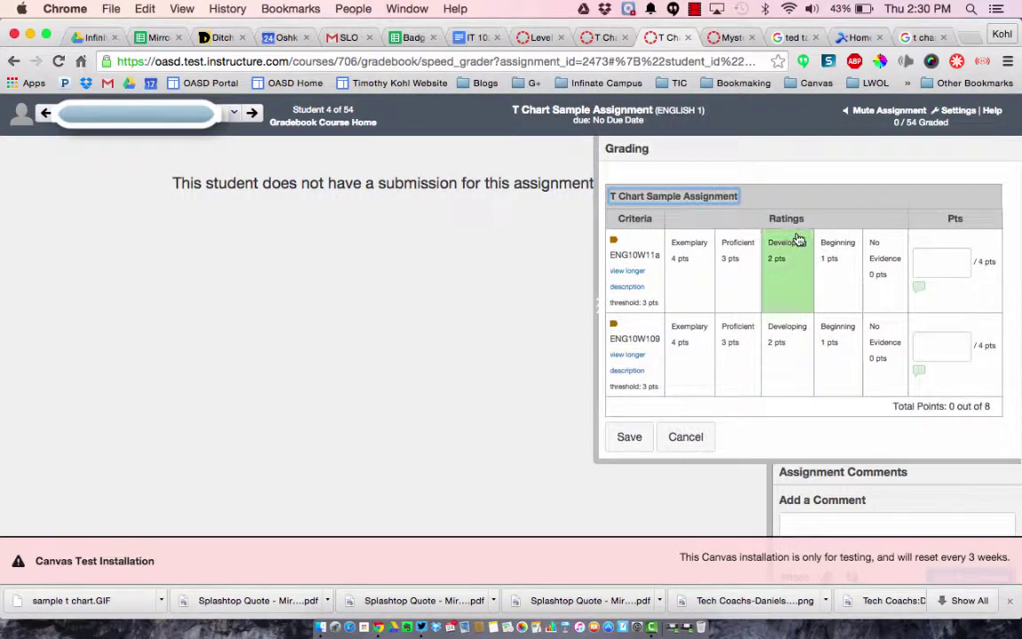
left_click(688, 273)
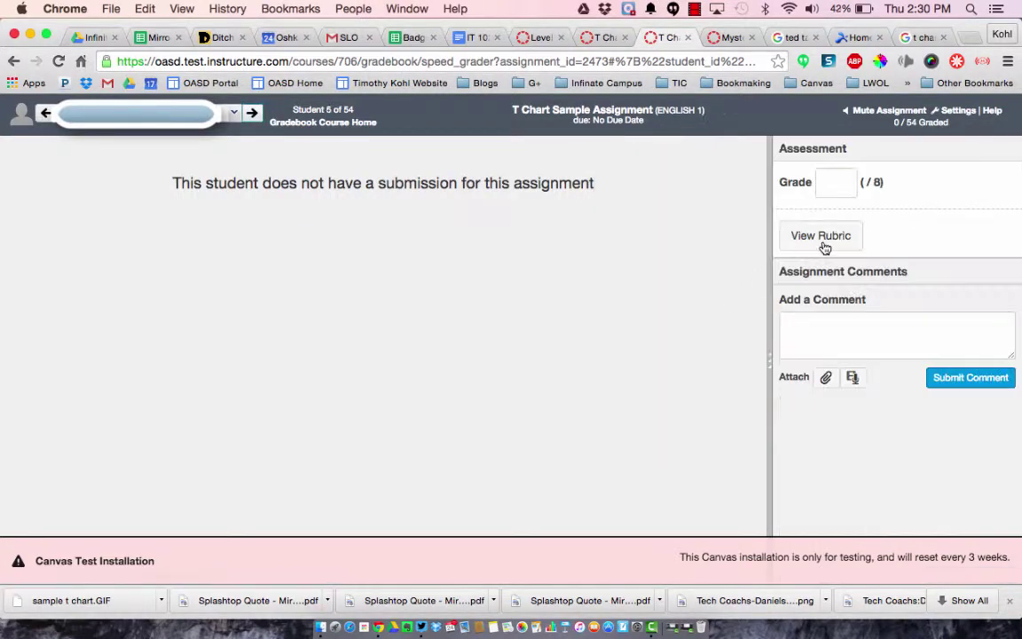
- Score the fifth student 3.5 points on ENG10W11a and 2.3 points on ENG10W109, and save the rubric assessment
left_click(798, 237)
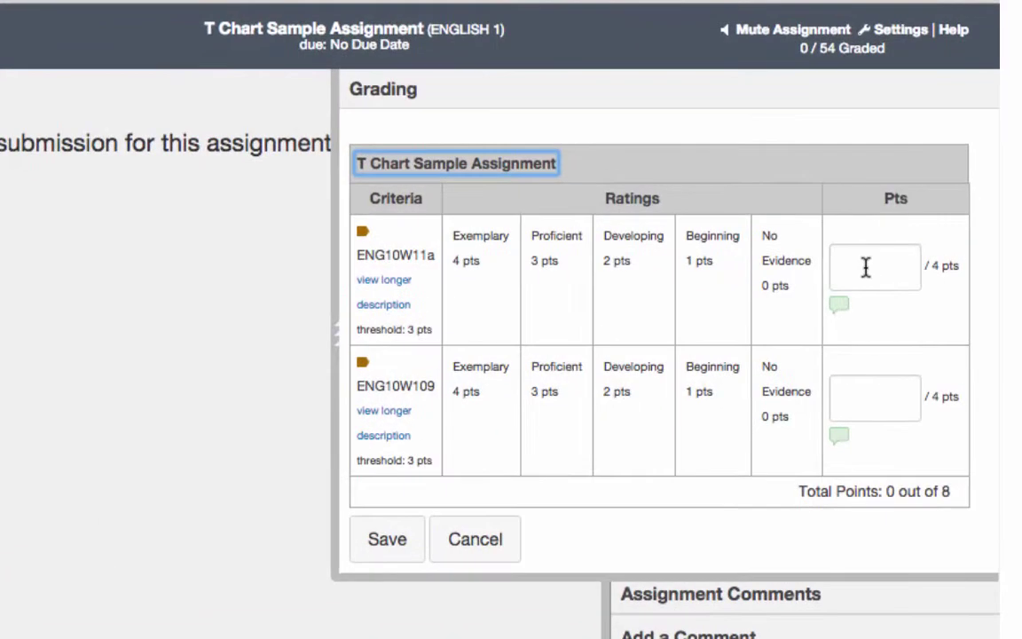
left_click(862, 268)
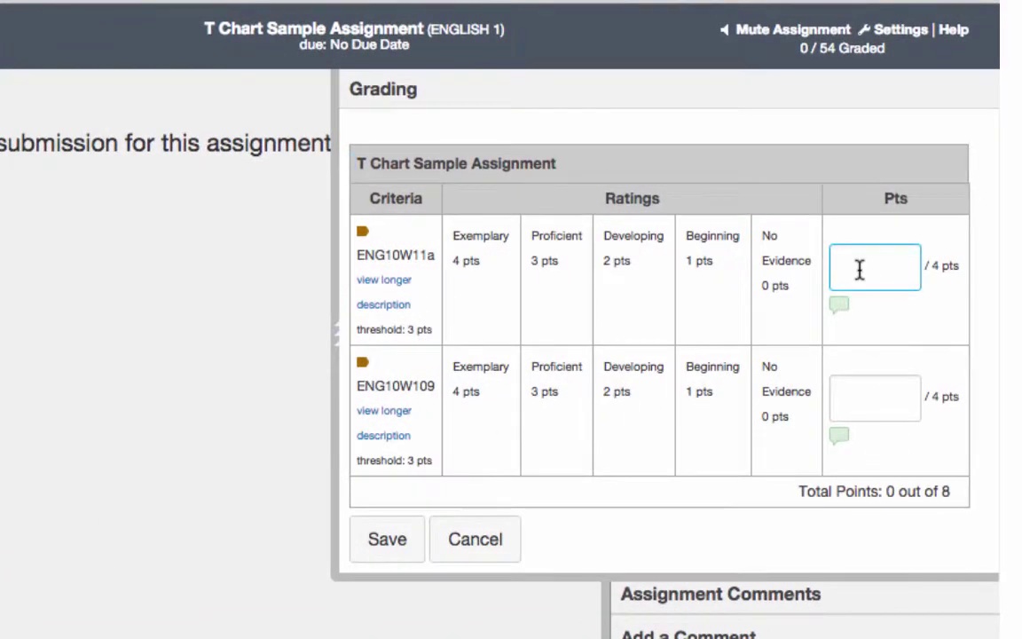
type("3.5")
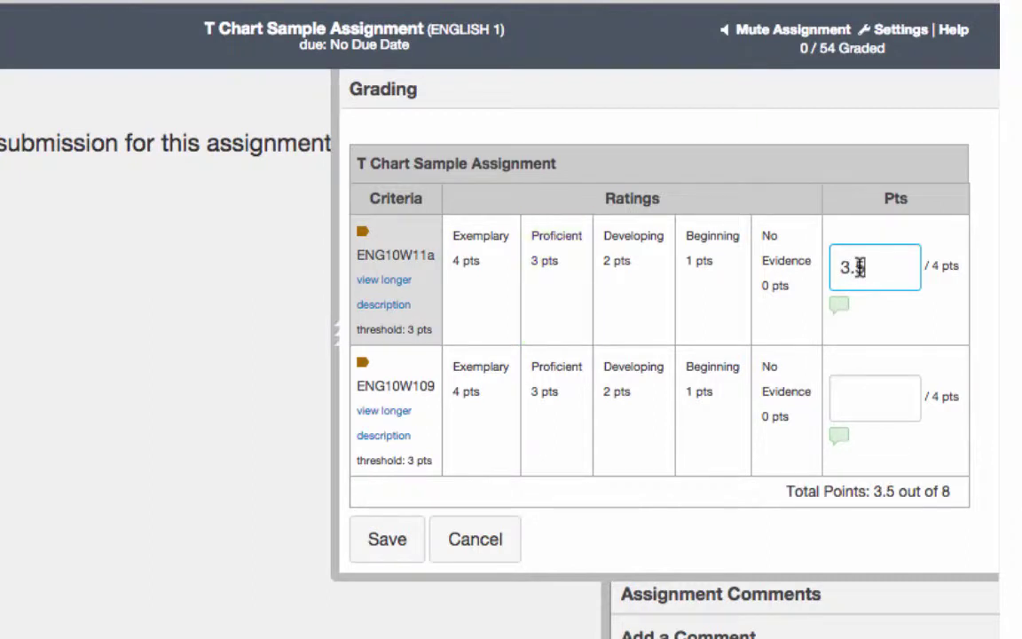
left_click(851, 397)
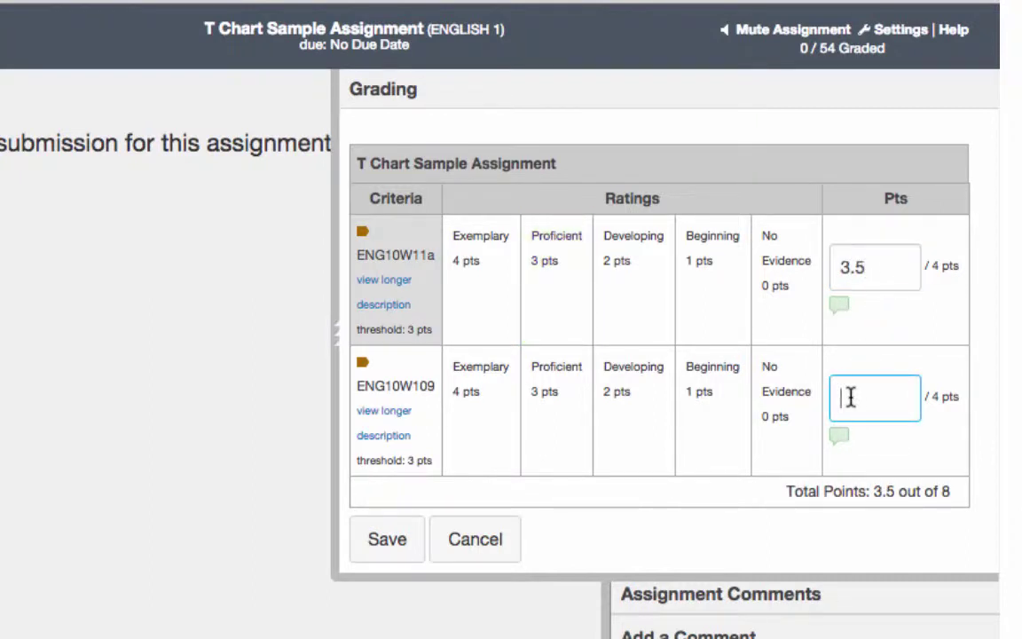
type("2.3")
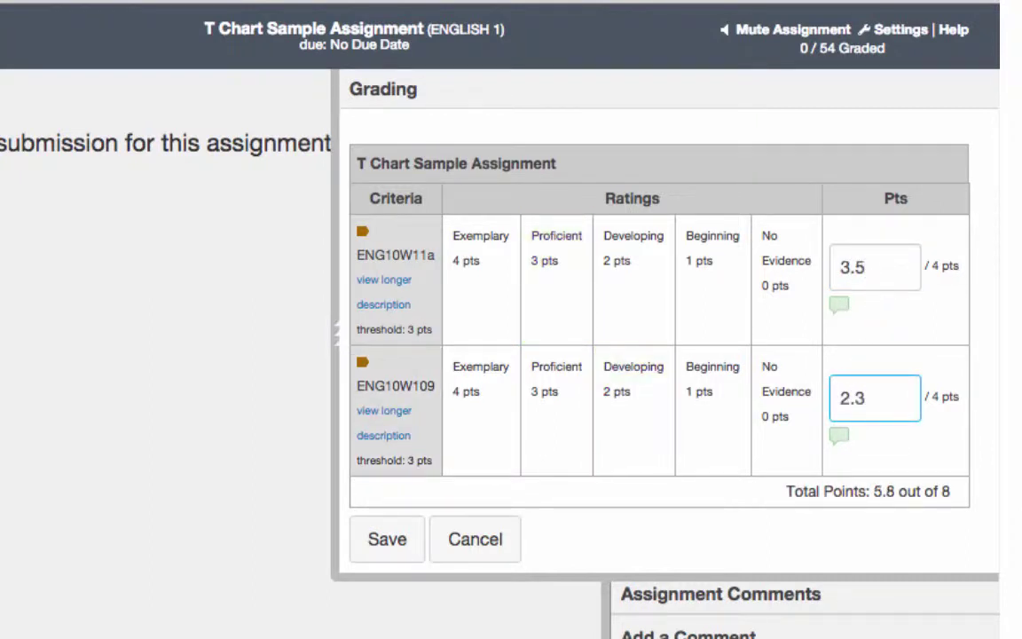
left_click(382, 539)
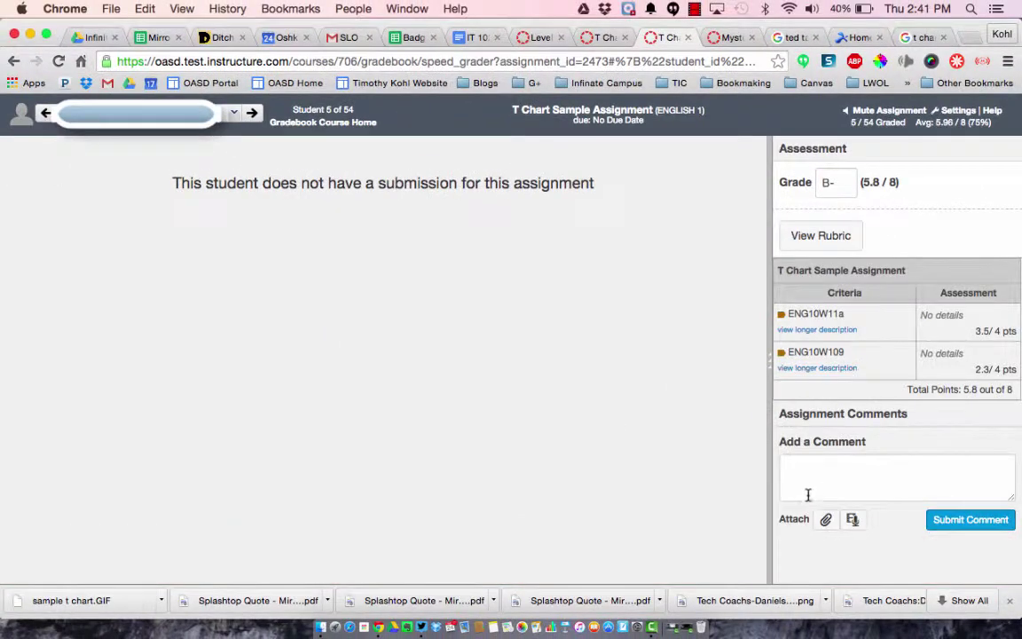
- Submit the assignment comment "Be sure to cite sources." for the fifth student
left_click(719, 533)
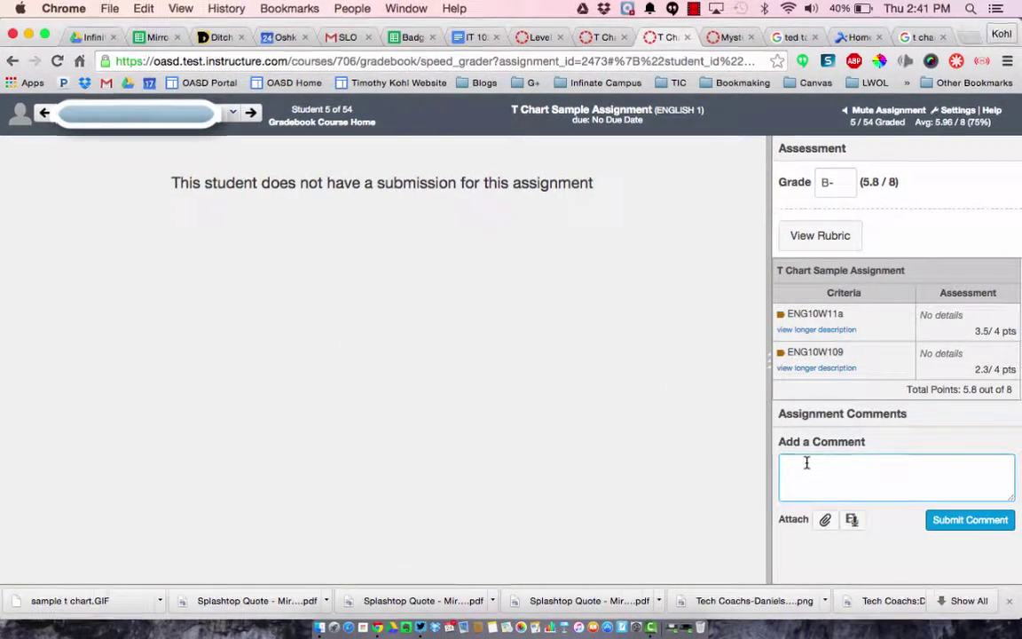
type("Be sure to")
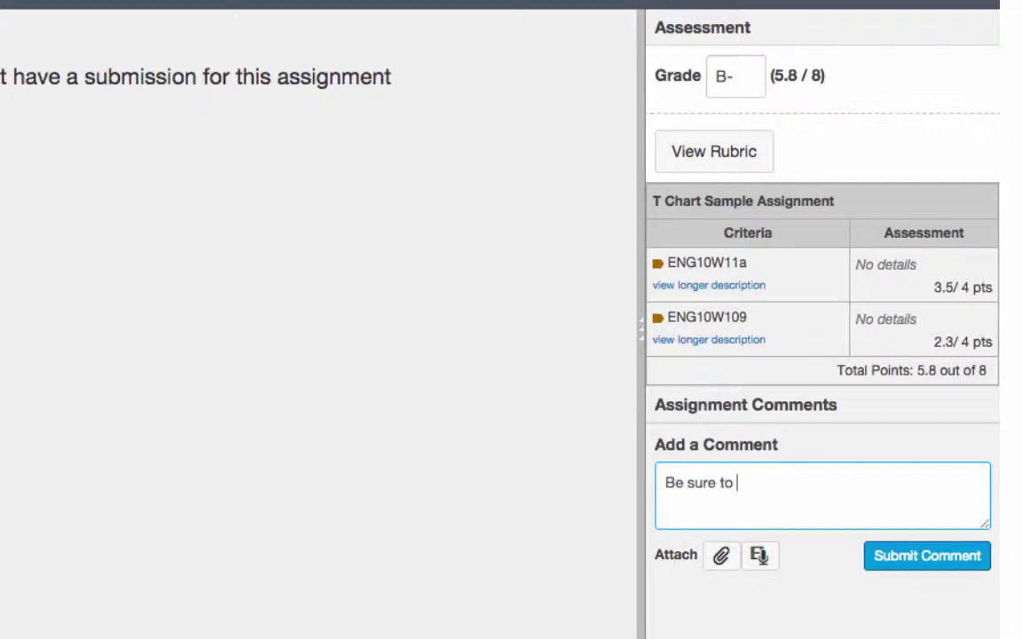
type(" cite sources.")
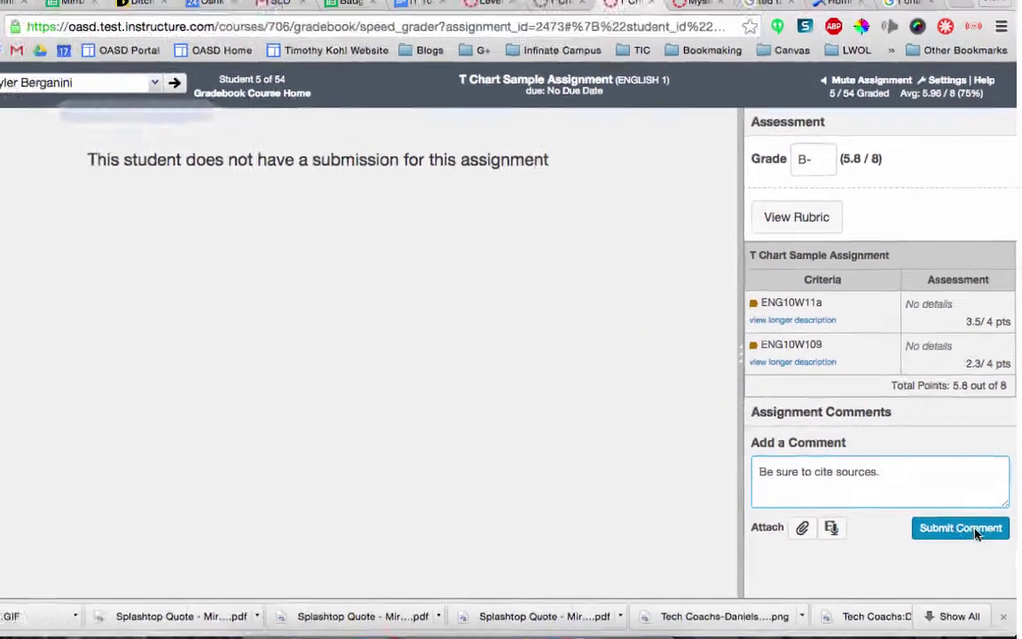
left_click(940, 557)
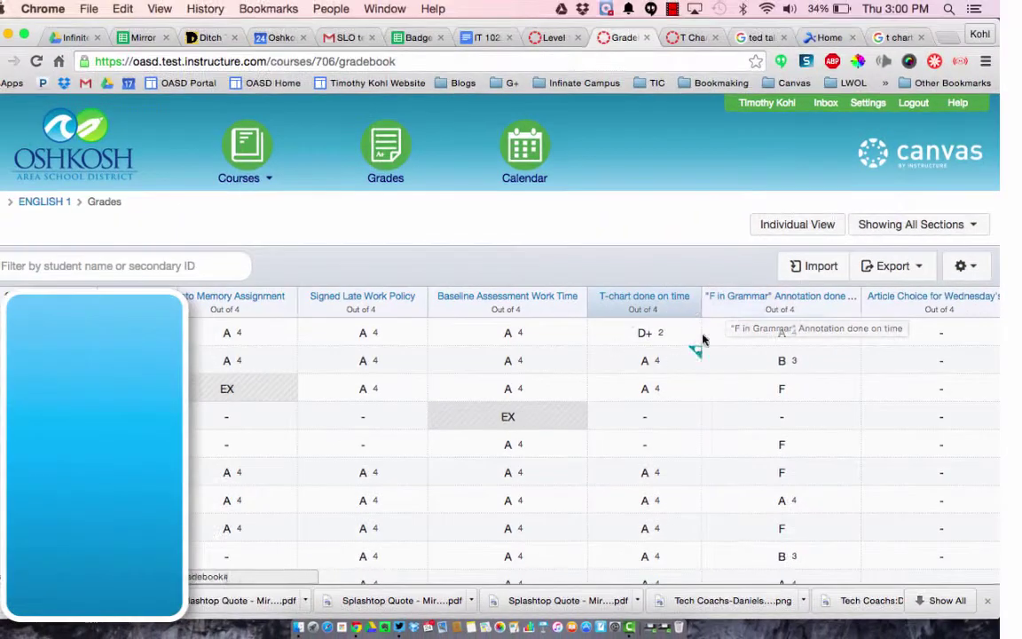
- Switch the course gradebook to Learning Mastery and examine the calculation method details of outcomes ENG10W109 and ENG10W11a
scroll(696, 329, "right", 6)
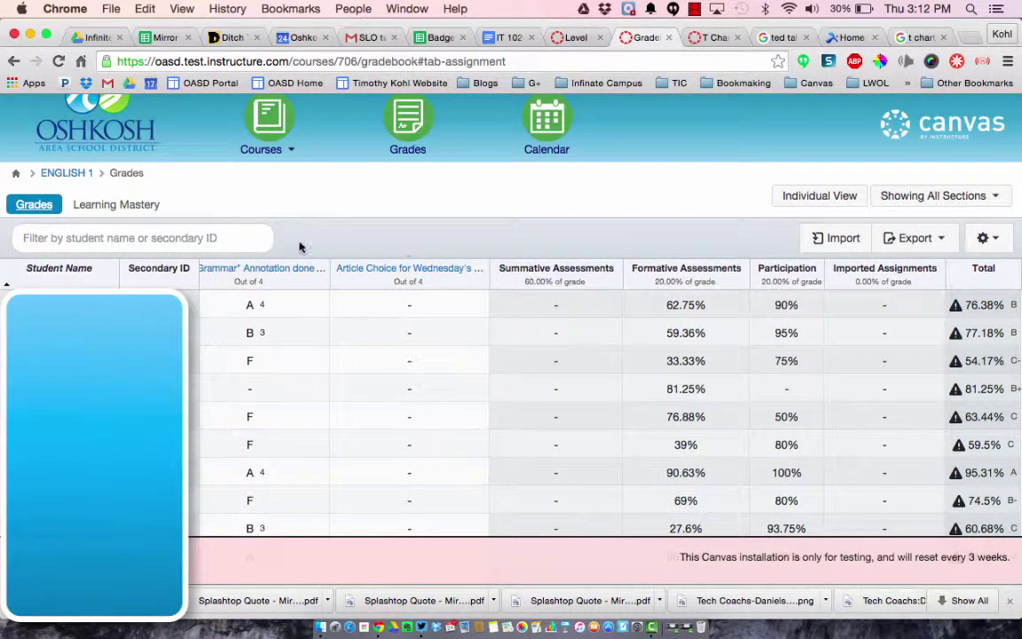
left_click(117, 205)
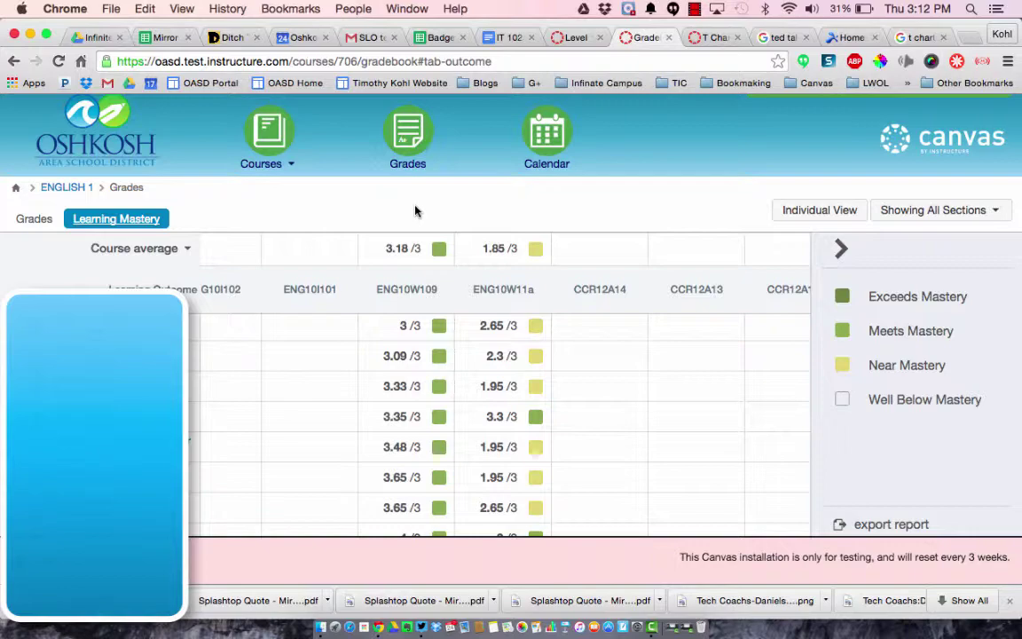
mouse_move(416, 282)
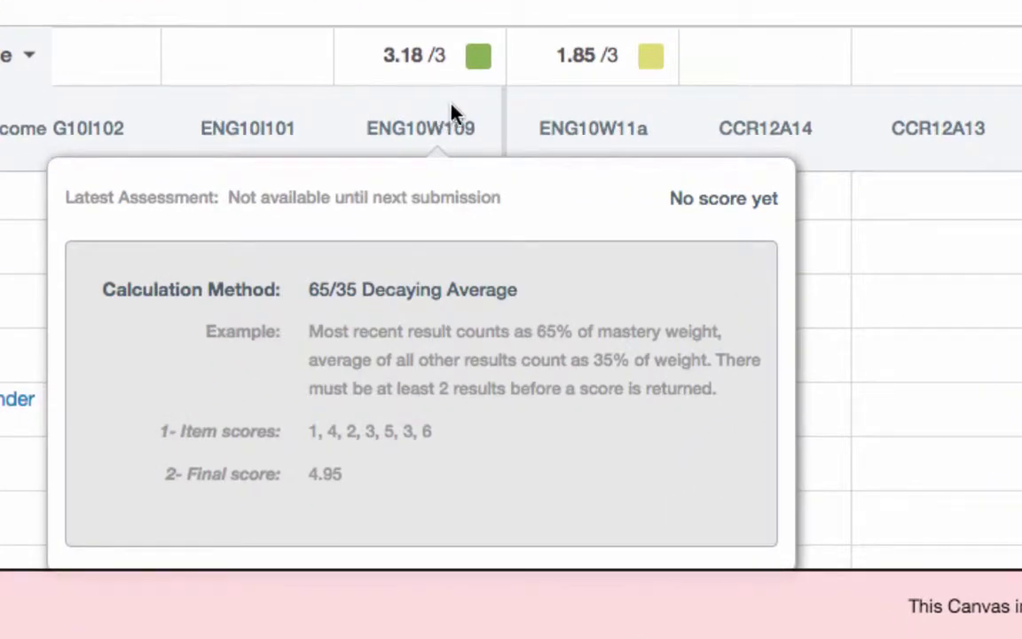
mouse_move(594, 111)
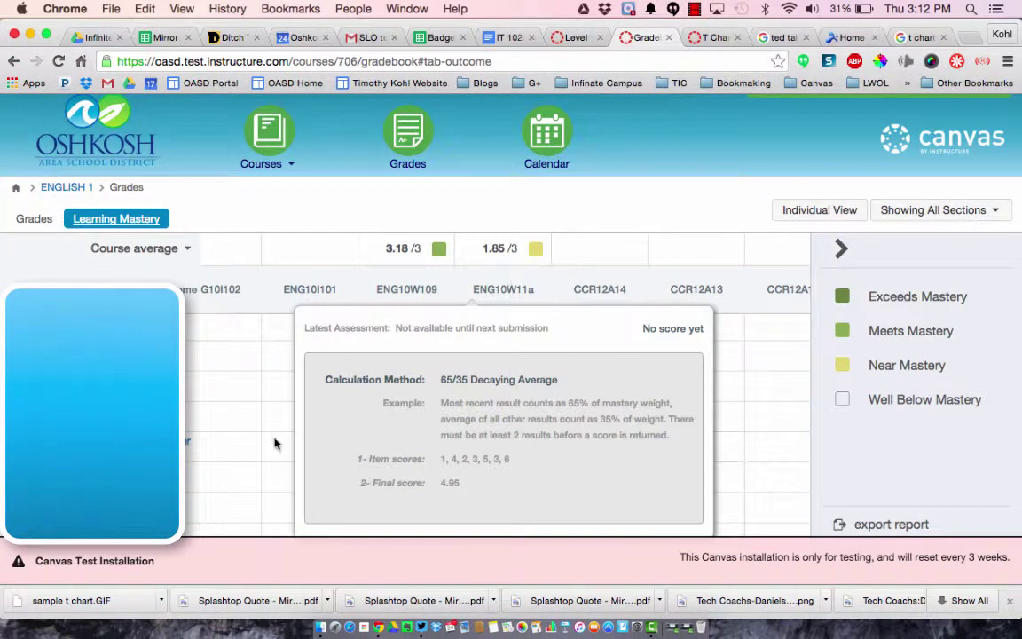
scroll(303, 457, "right", 5)
mouse_move(425, 288)
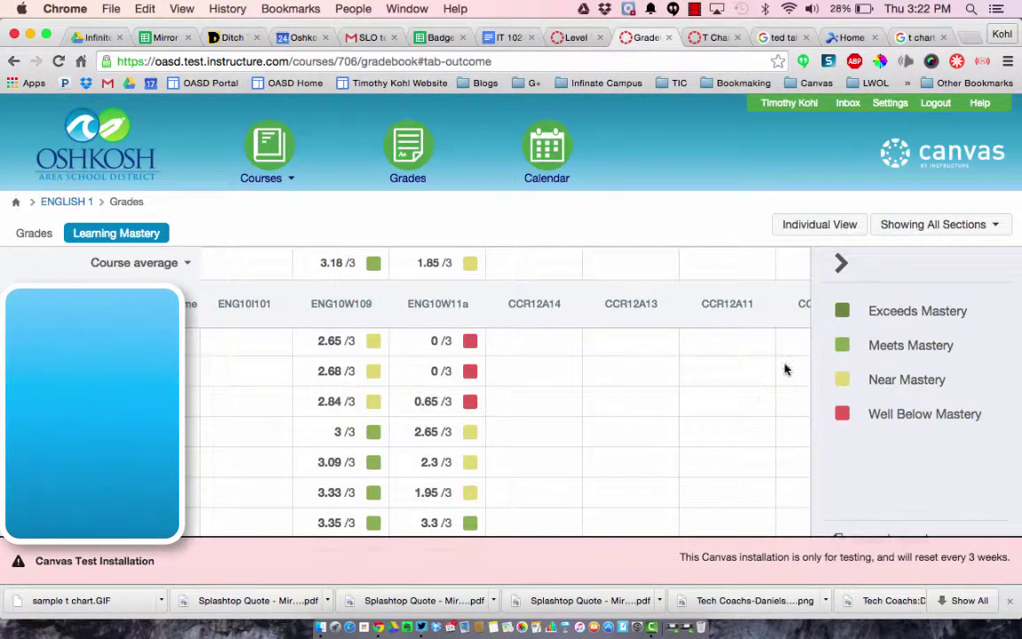
- Filter the outcome scores by toggling the Exceeds, Meets and Near Mastery levels and hiding Well Below Mastery
left_click(842, 312)
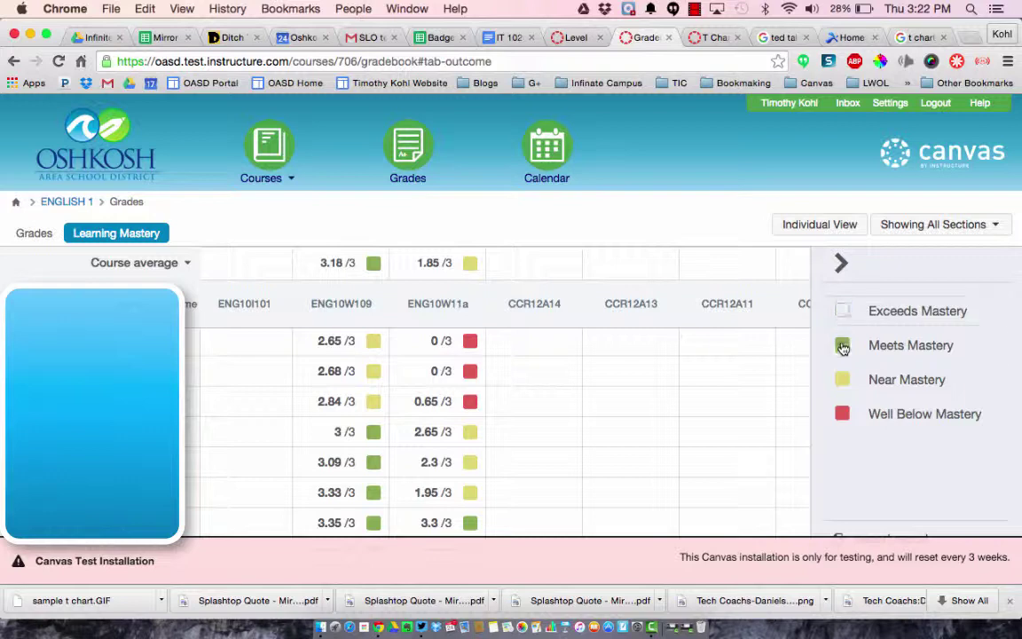
left_click(841, 346)
left_click(841, 346)
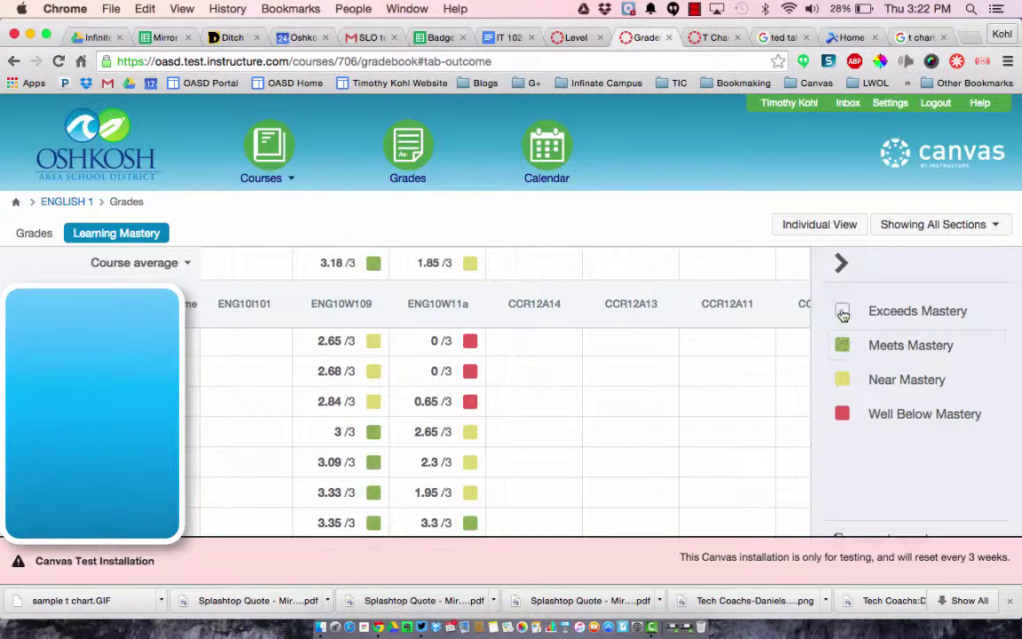
left_click(842, 310)
left_click(842, 413)
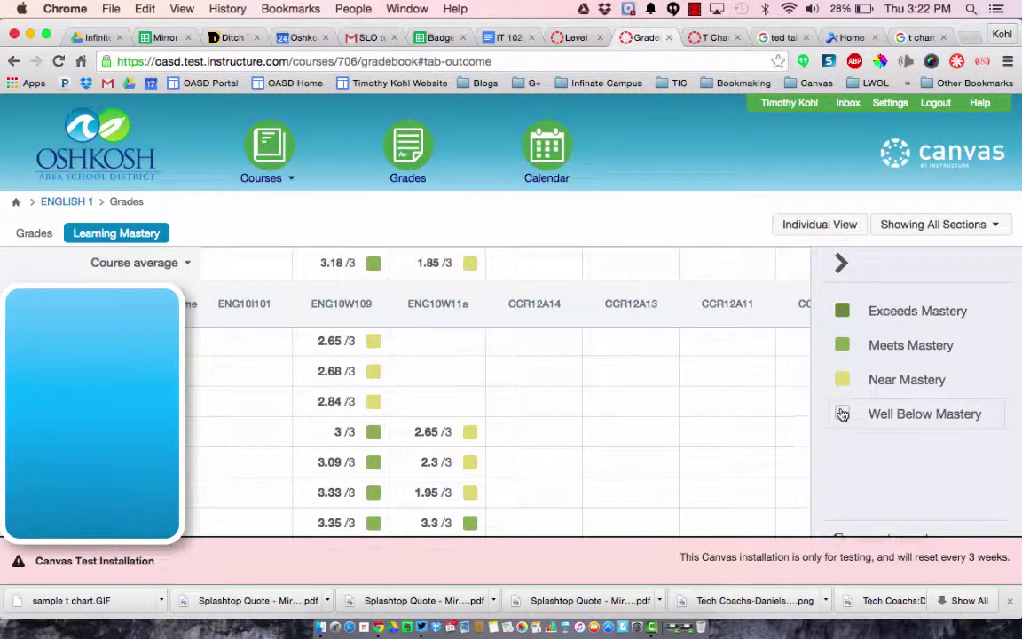
left_click(842, 380)
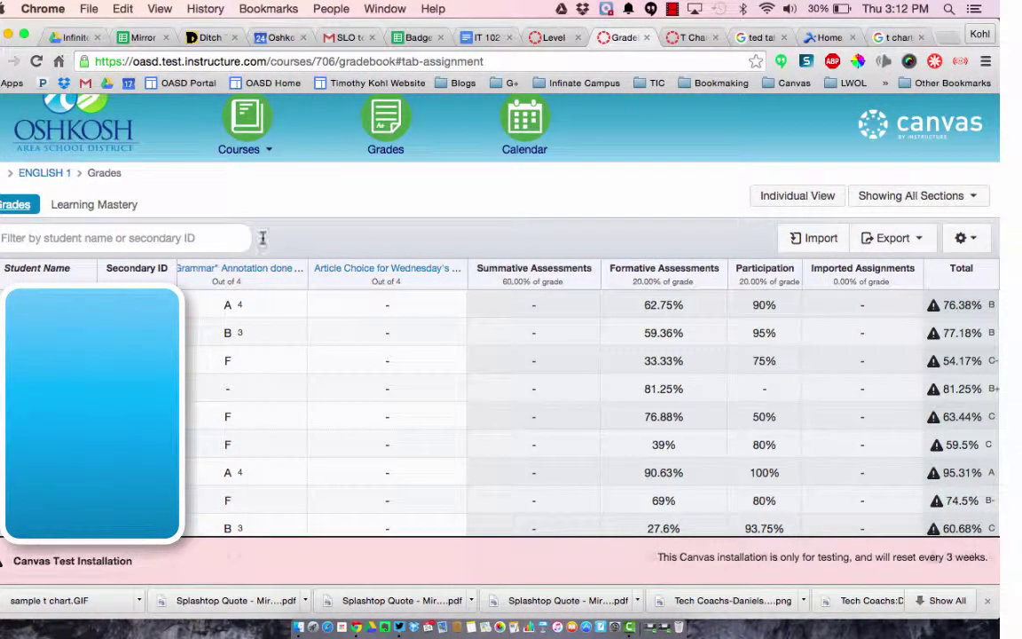
- Open the Learning Mastery gradebook from the Grades view and examine the rating distribution of outcome ENG10W11a
left_click(94, 204)
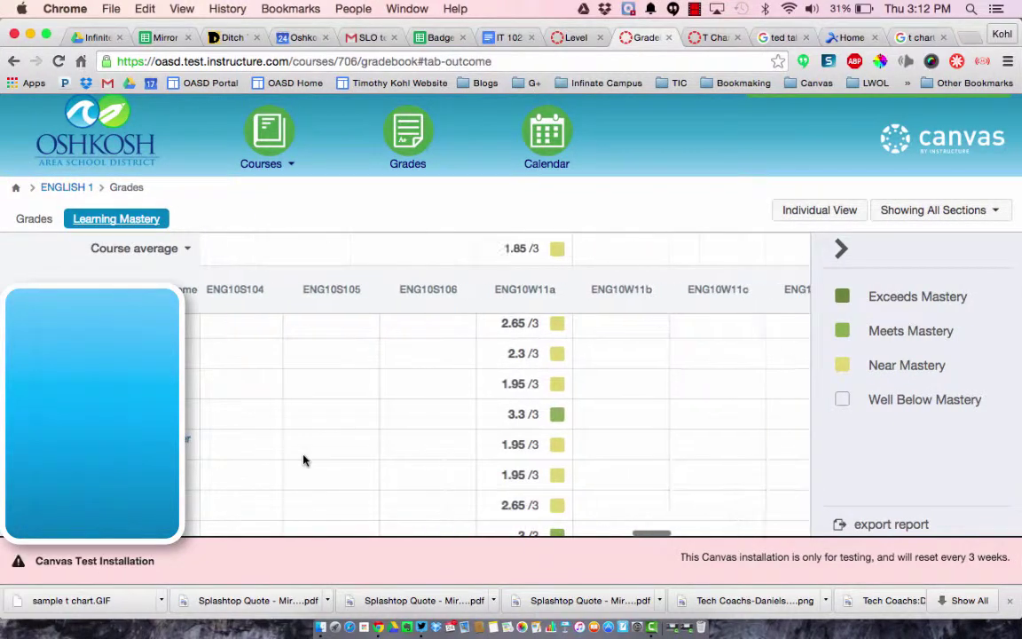
mouse_move(400, 286)
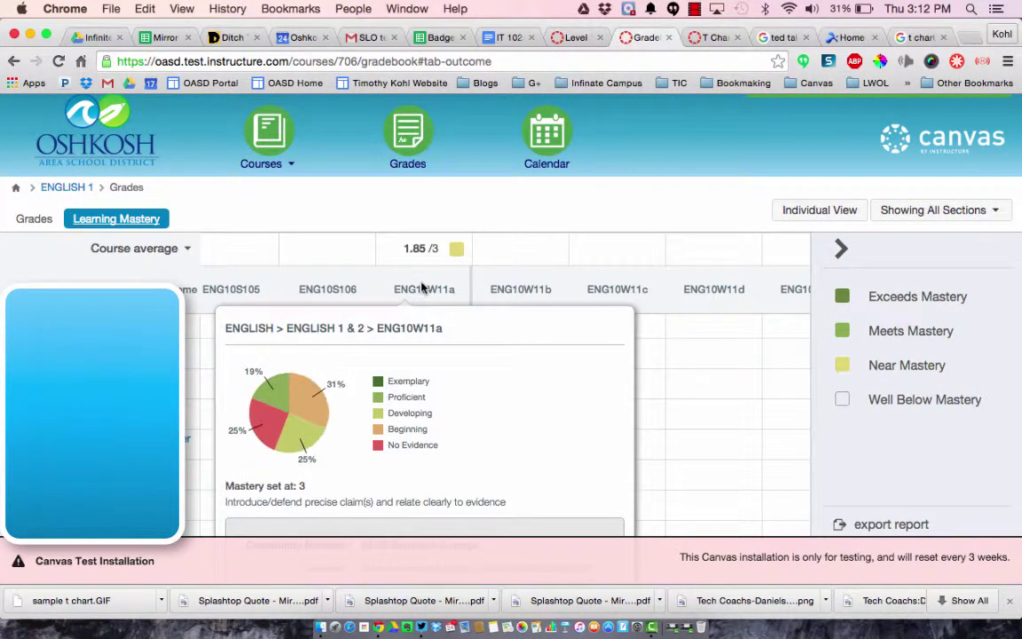